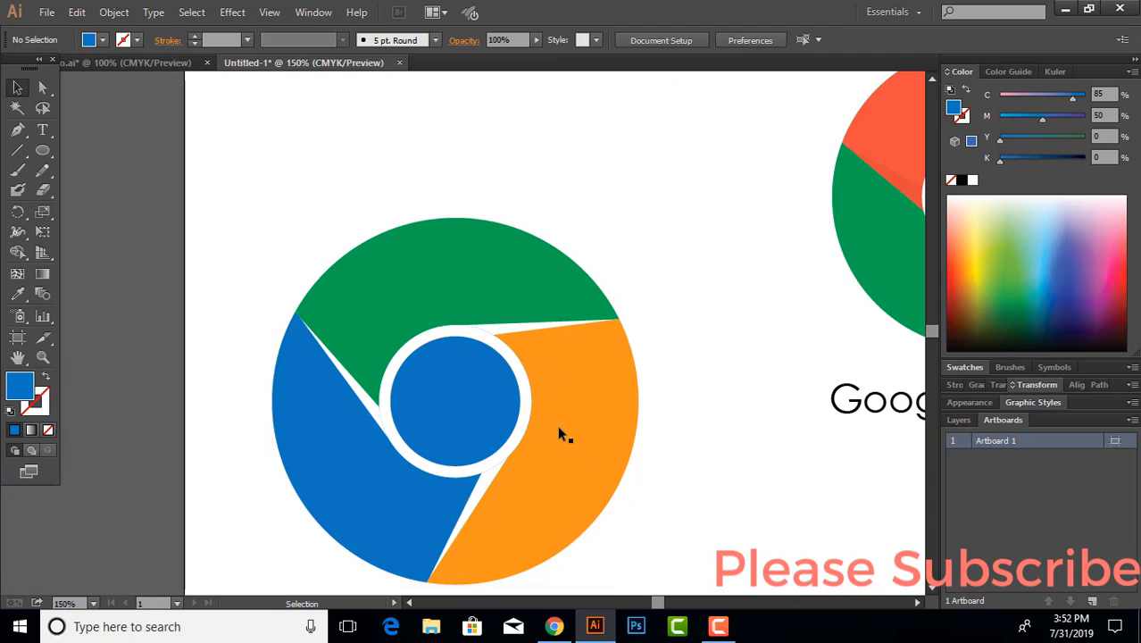
Select the orange segment of the large Chrome logo being drawn
scroll(556, 429, down, 2)
scroll(504, 483, down, 1)
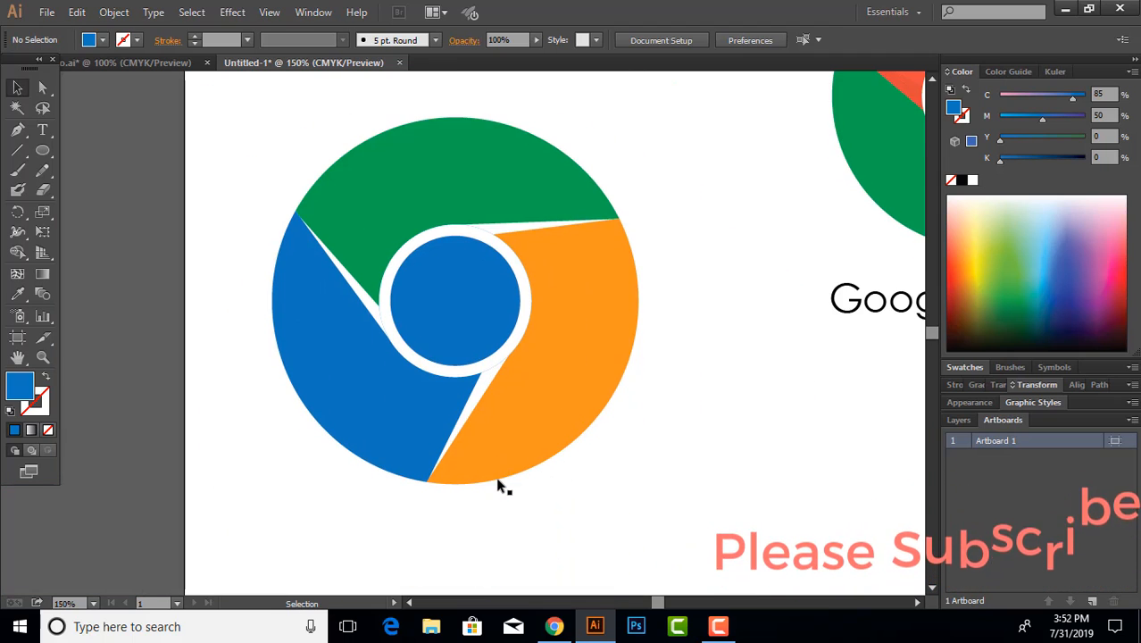
scroll(497, 482, down, 1)
click(556, 394)
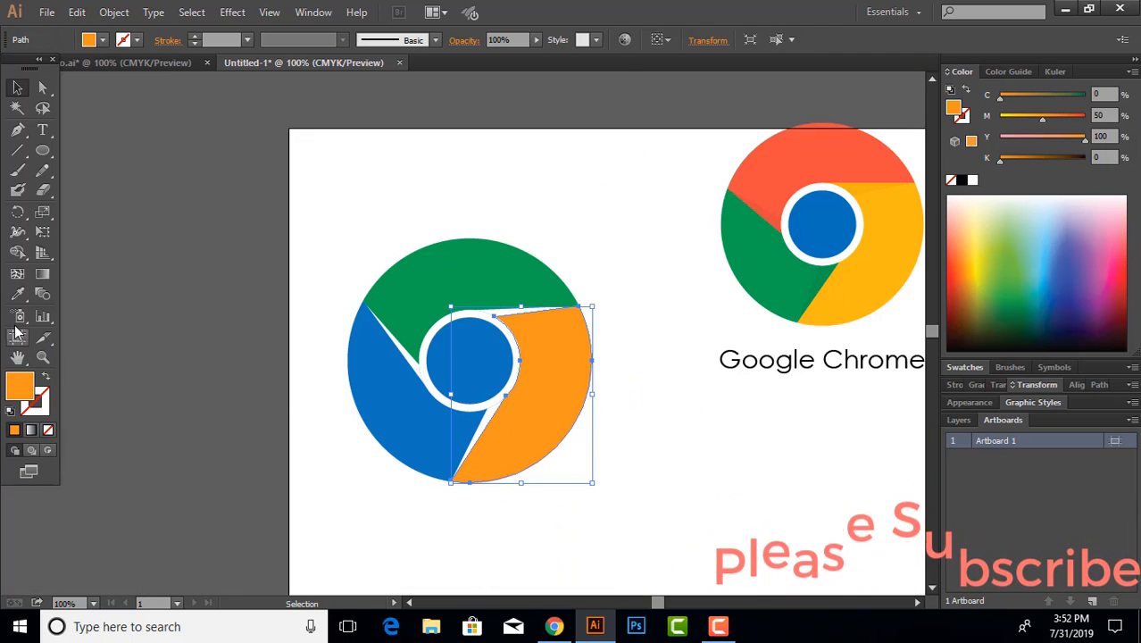
Try a yellow swatch fill on the selected orange segment, and return it to the orange swatch
click(17, 295)
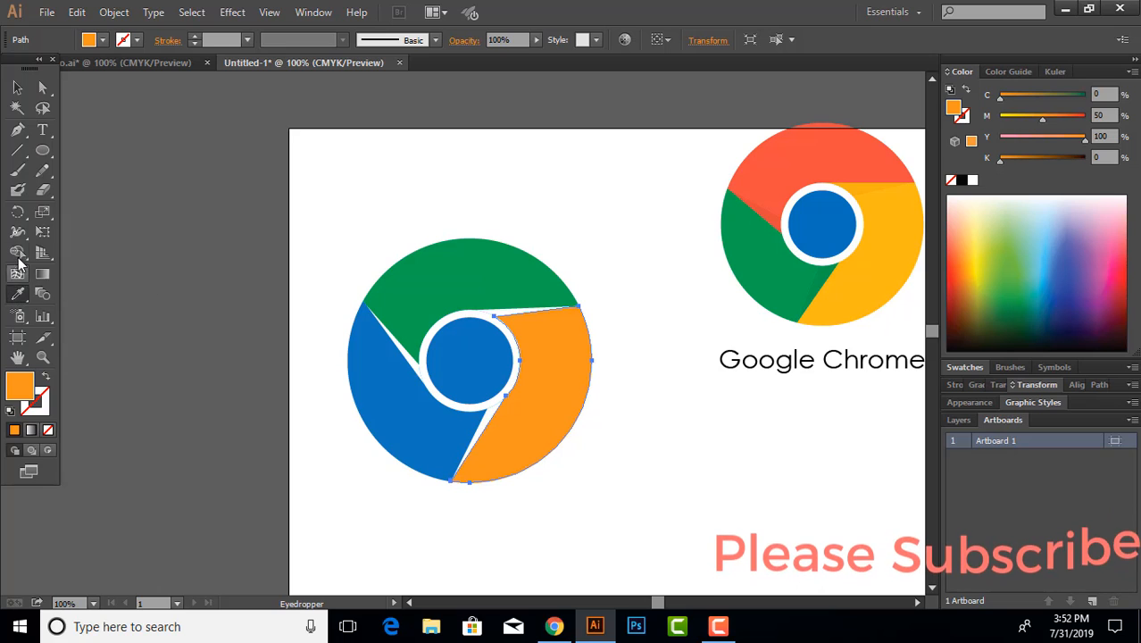
click(90, 40)
click(72, 69)
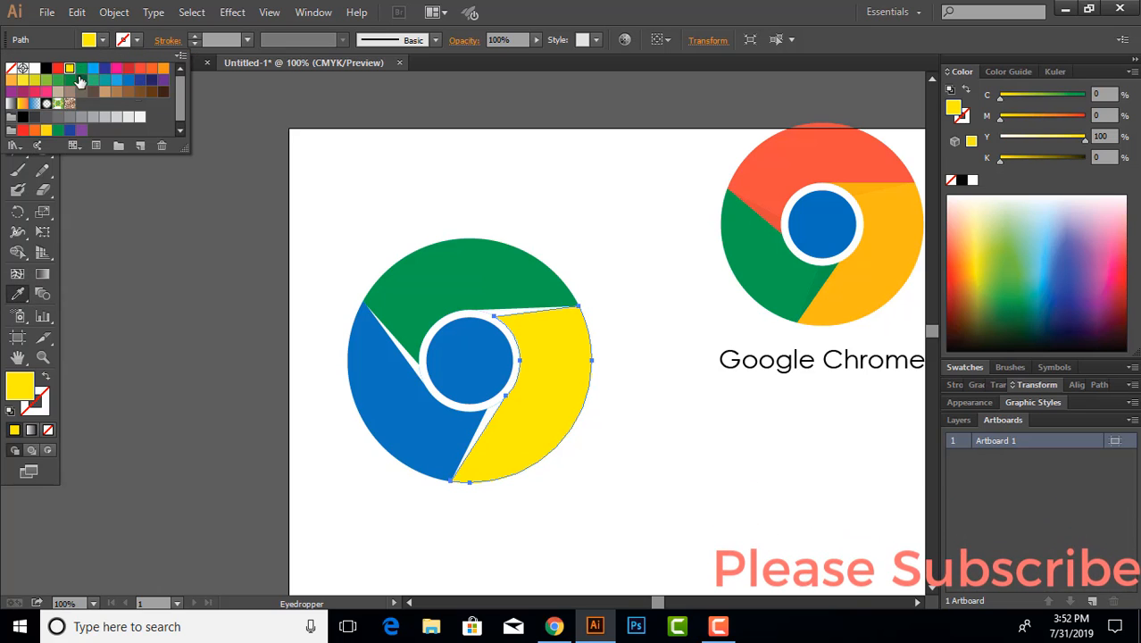
click(165, 69)
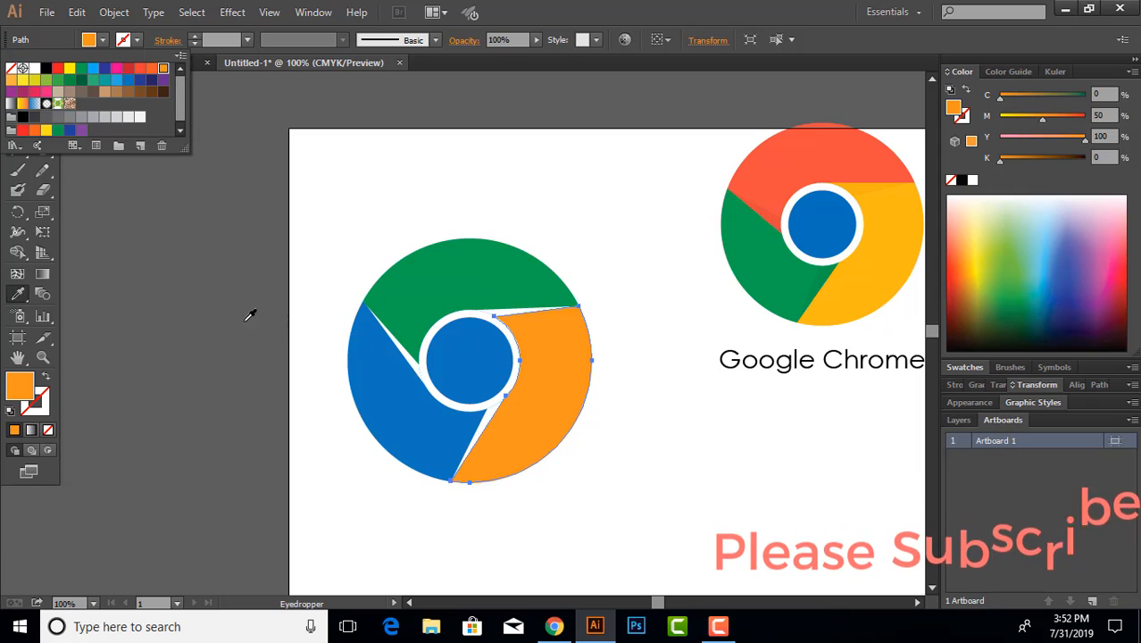
click(136, 80)
click(164, 70)
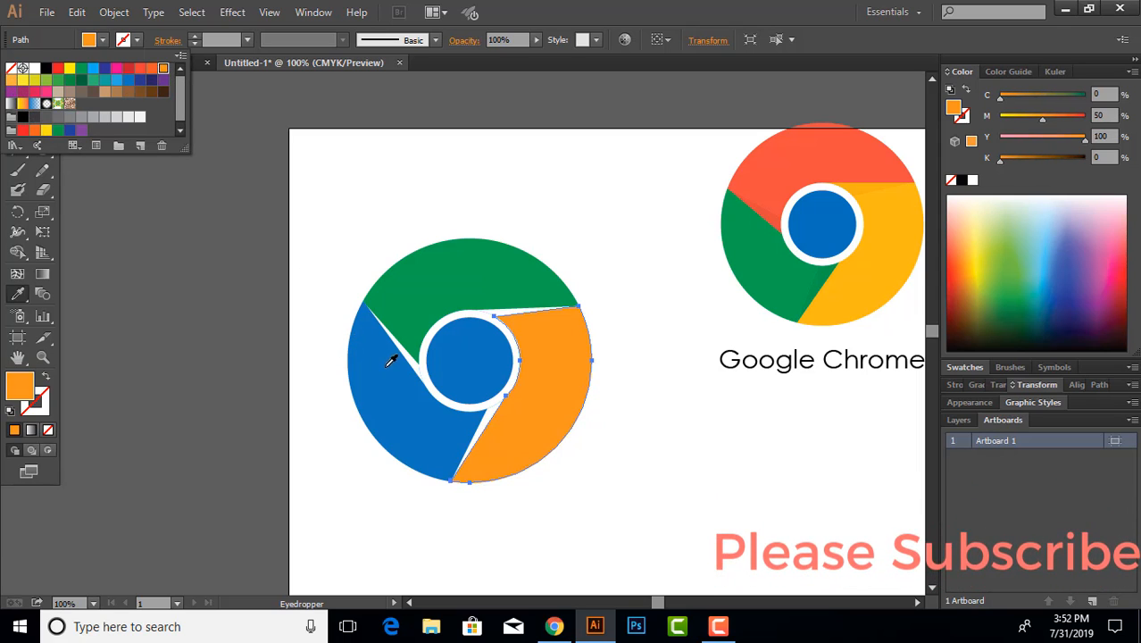
Lower the magenta of the orange segment's fill to 30% to match the reference logo's yellow
click(1023, 116)
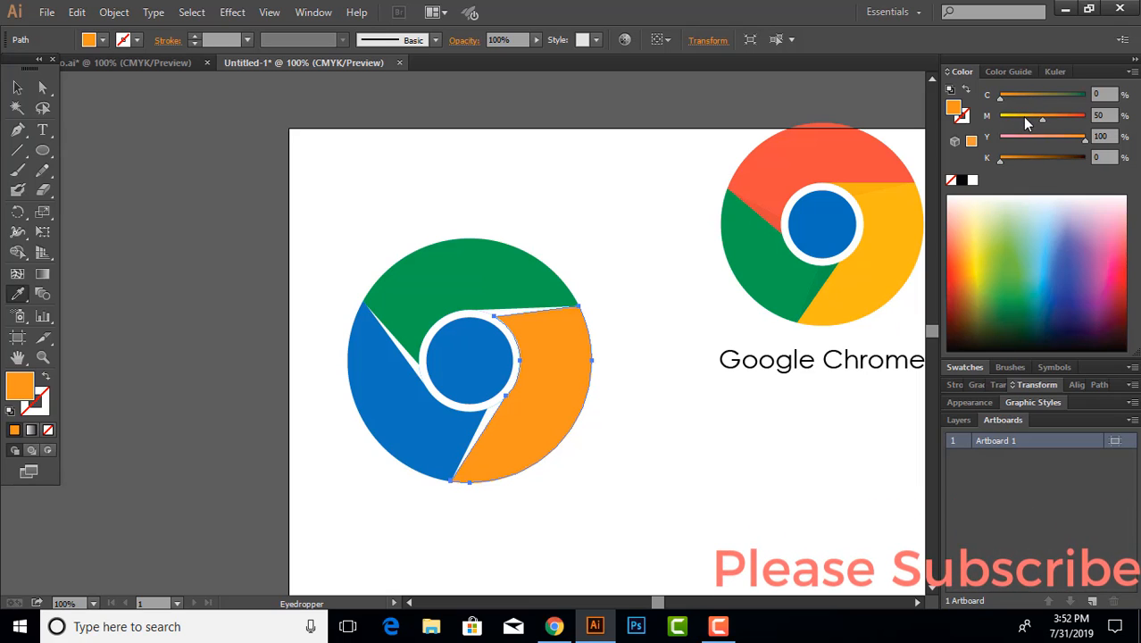
click(1029, 116)
drag(1029, 116, 1026, 117)
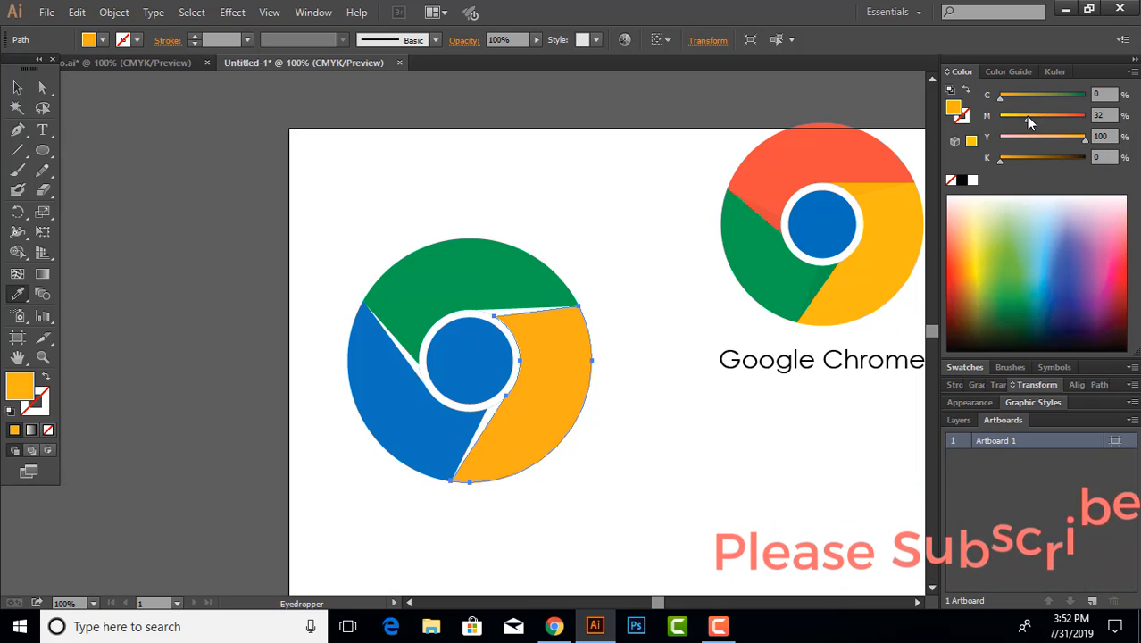
click(1029, 115)
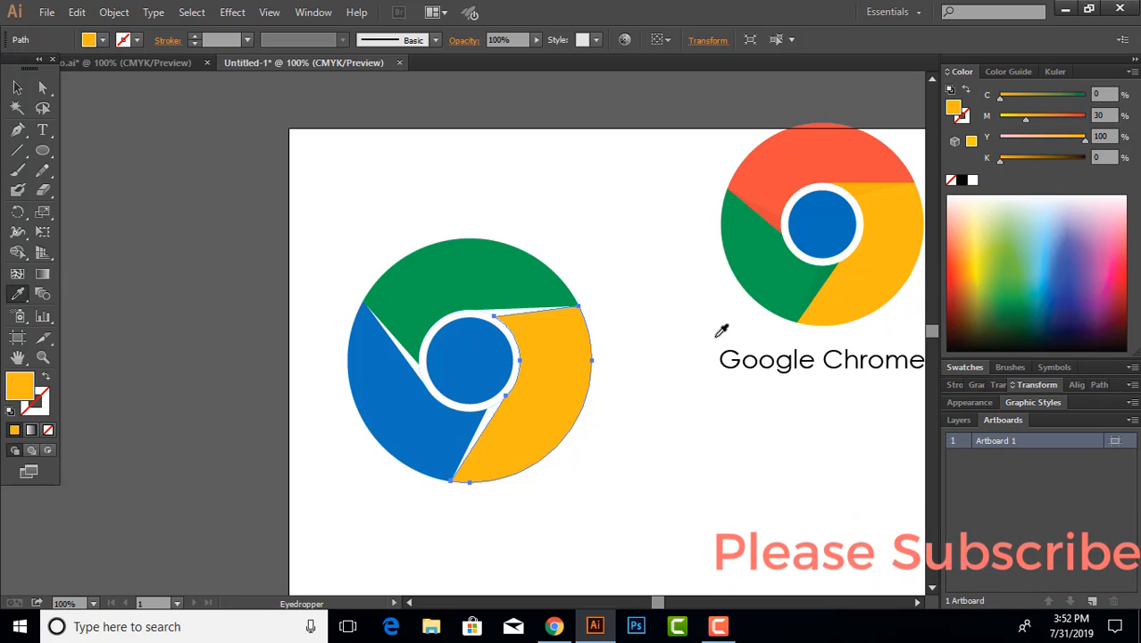
click(17, 88)
click(274, 157)
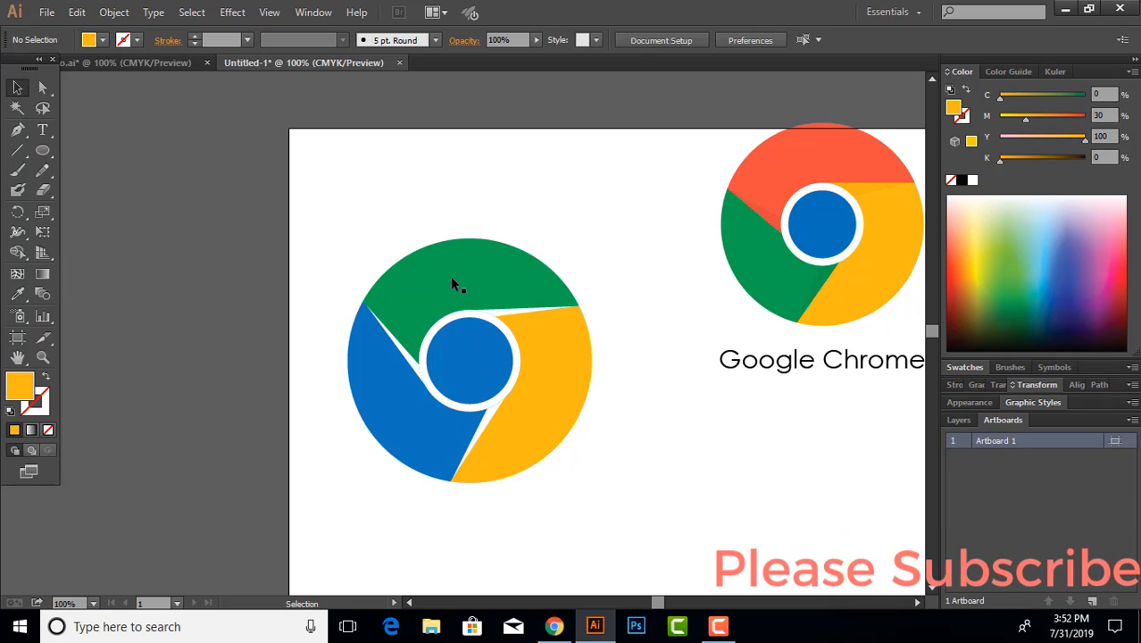
Fill the logo's green upper segment with the red swatch C=15 M=100 Y=90 K=10
click(457, 294)
click(102, 41)
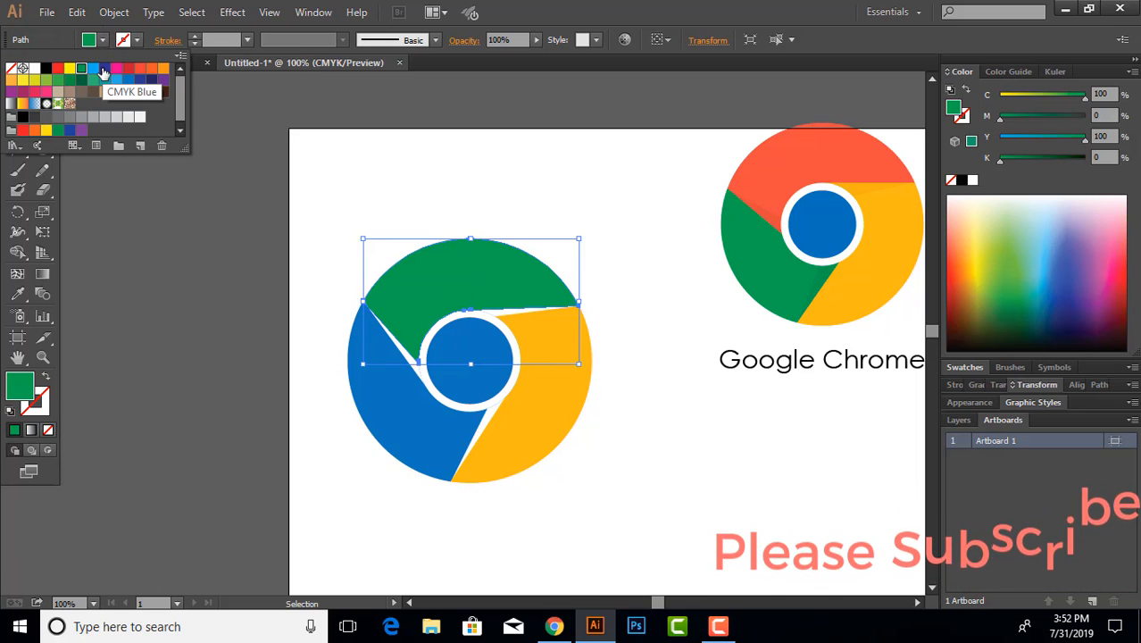
click(129, 69)
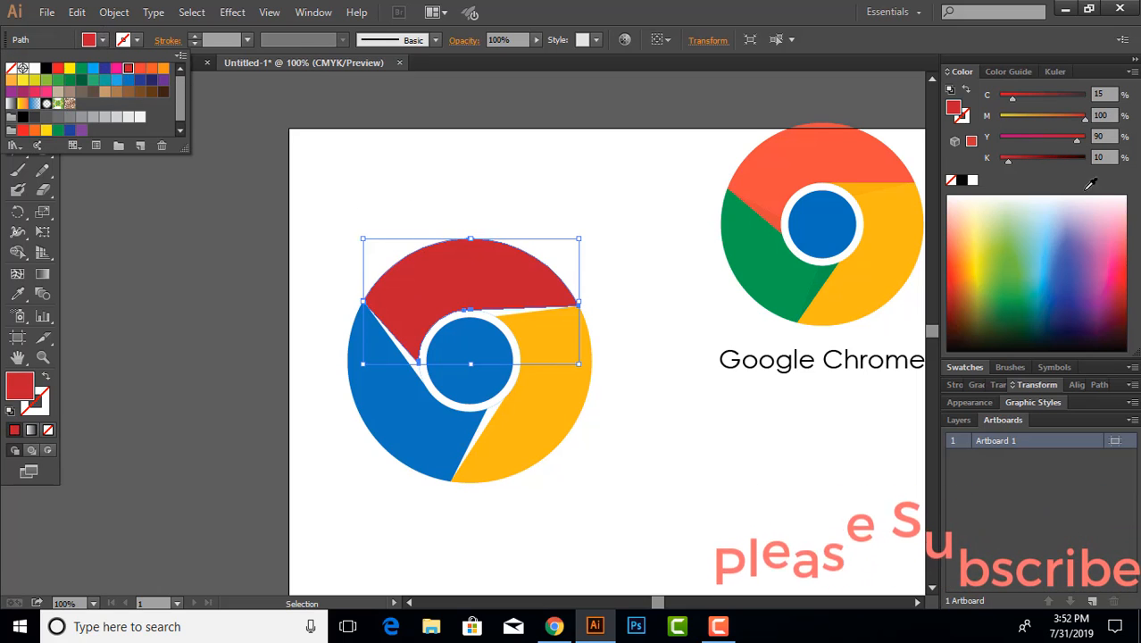
click(655, 158)
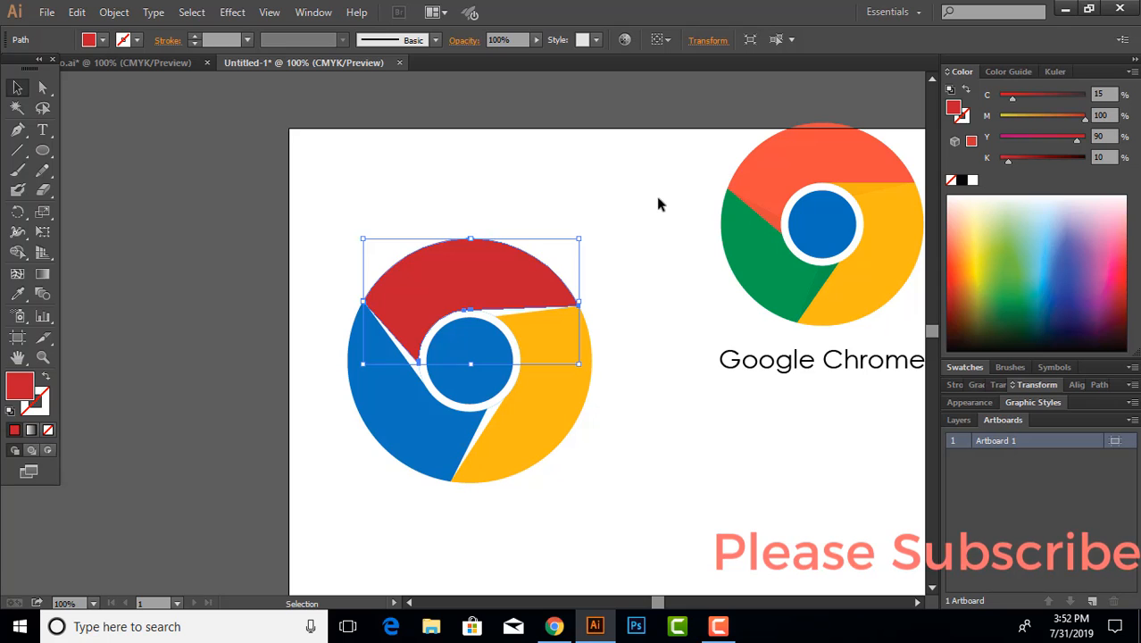
Adjust the red segment's fill to C 20, M 100, Y 100, K 0 and deselect it
drag(1006, 157, 998, 158)
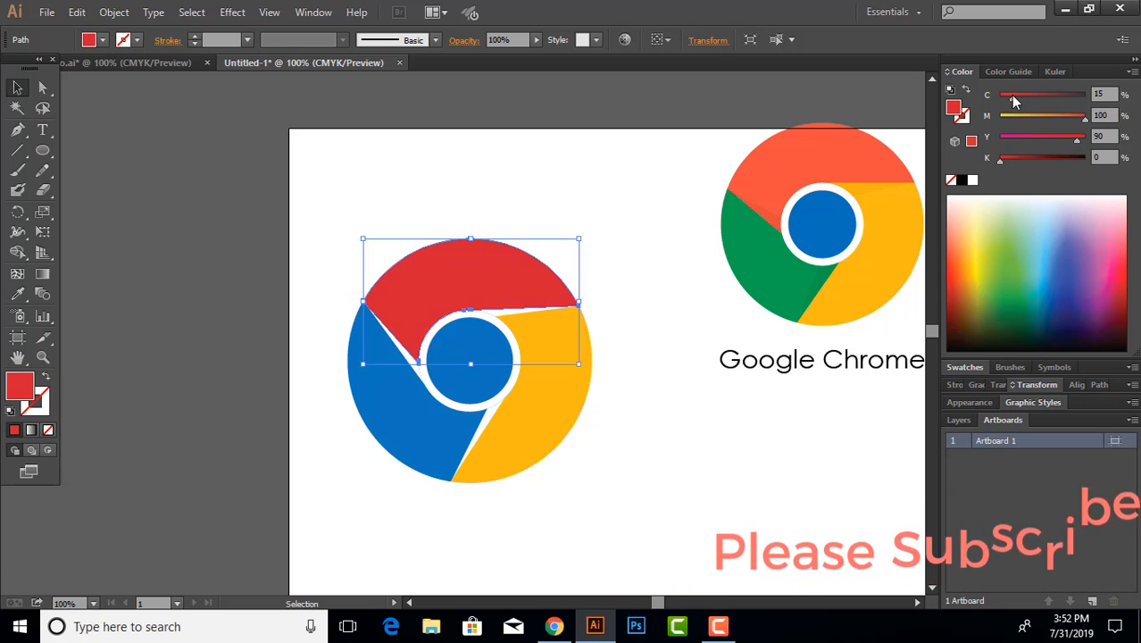
mouse_move(1013, 96)
mouse_down()
mouse_move(1028, 95)
mouse_move(1000, 96)
mouse_up()
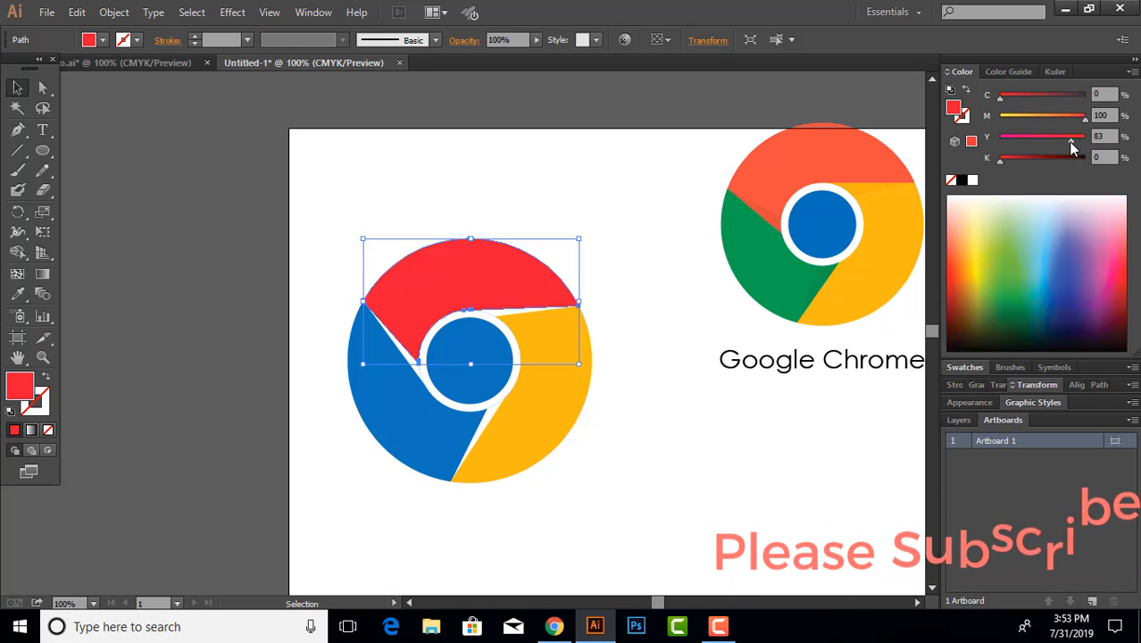
drag(1068, 141, 1132, 135)
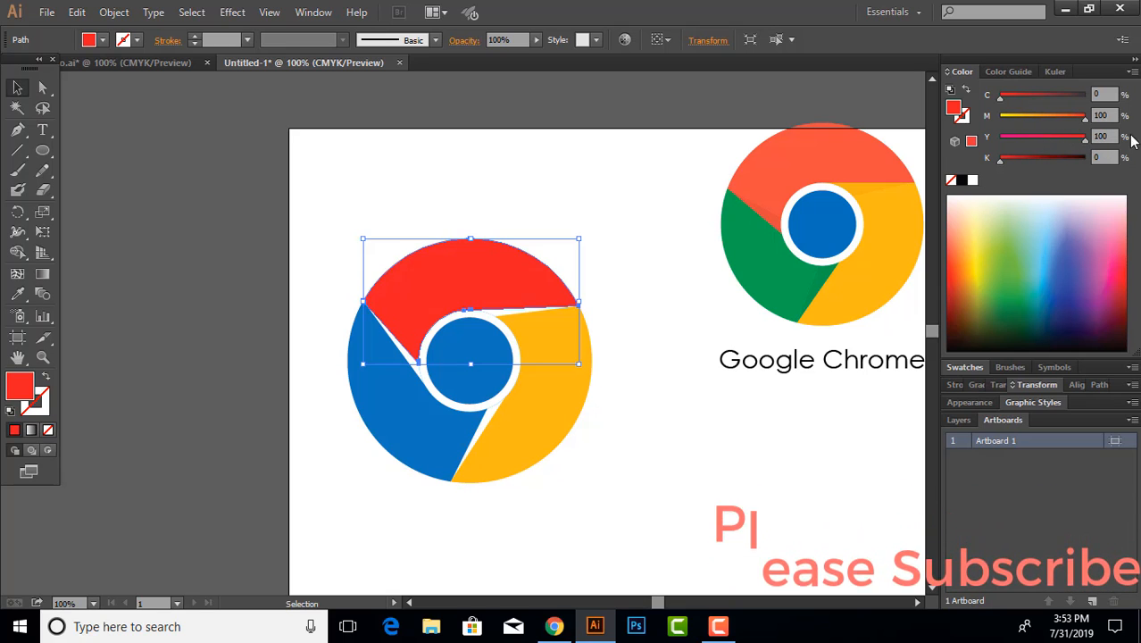
click(1018, 96)
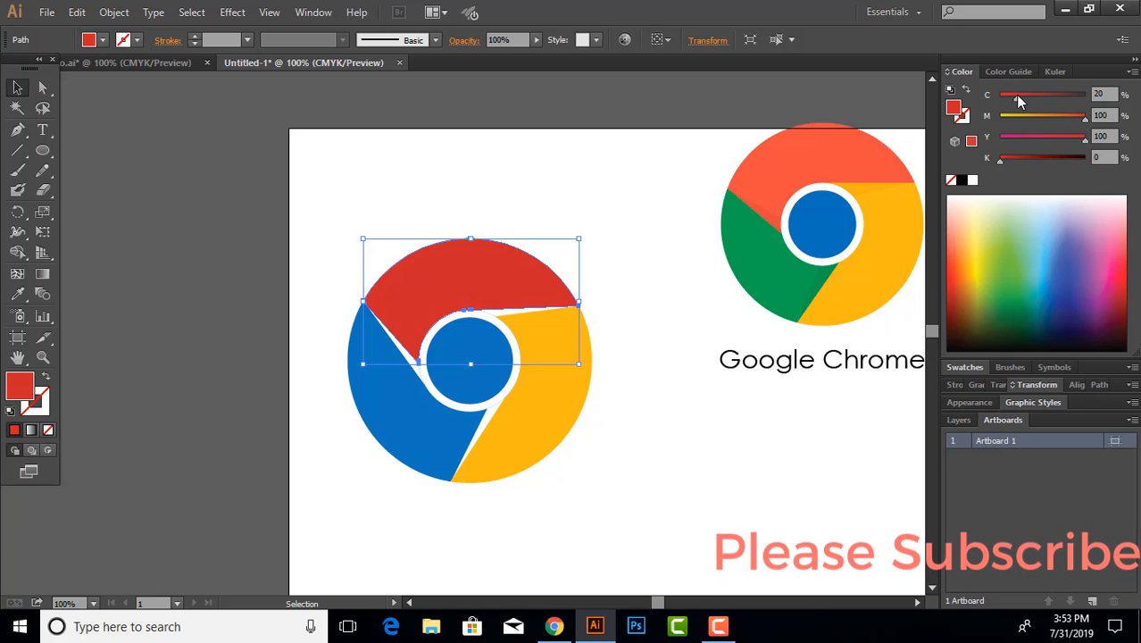
click(643, 188)
Fill the logo's blue lower-left segment with the green swatch C=85 M=10 Y=100 K=10
scroll(512, 455, down, 2)
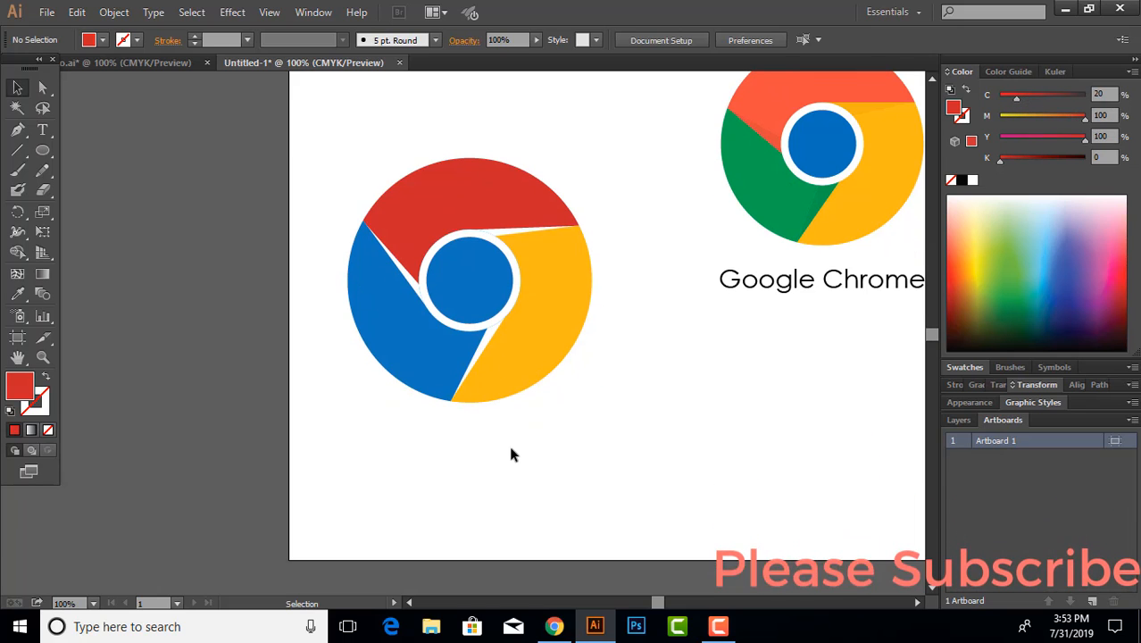
click(434, 375)
scroll(544, 481, up, 2)
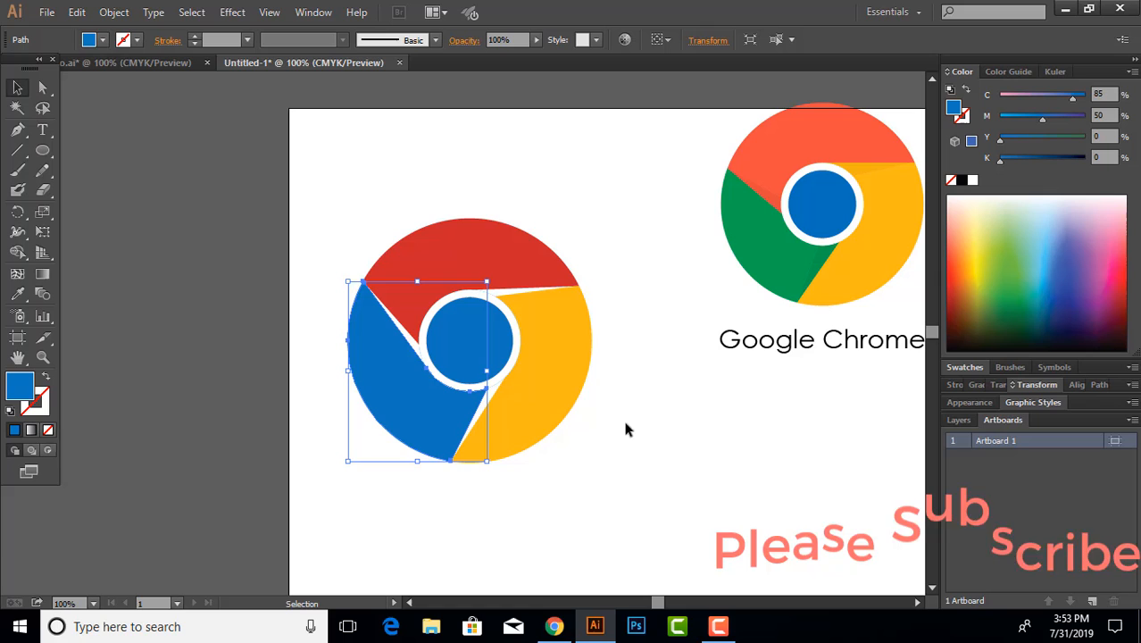
click(104, 40)
click(92, 86)
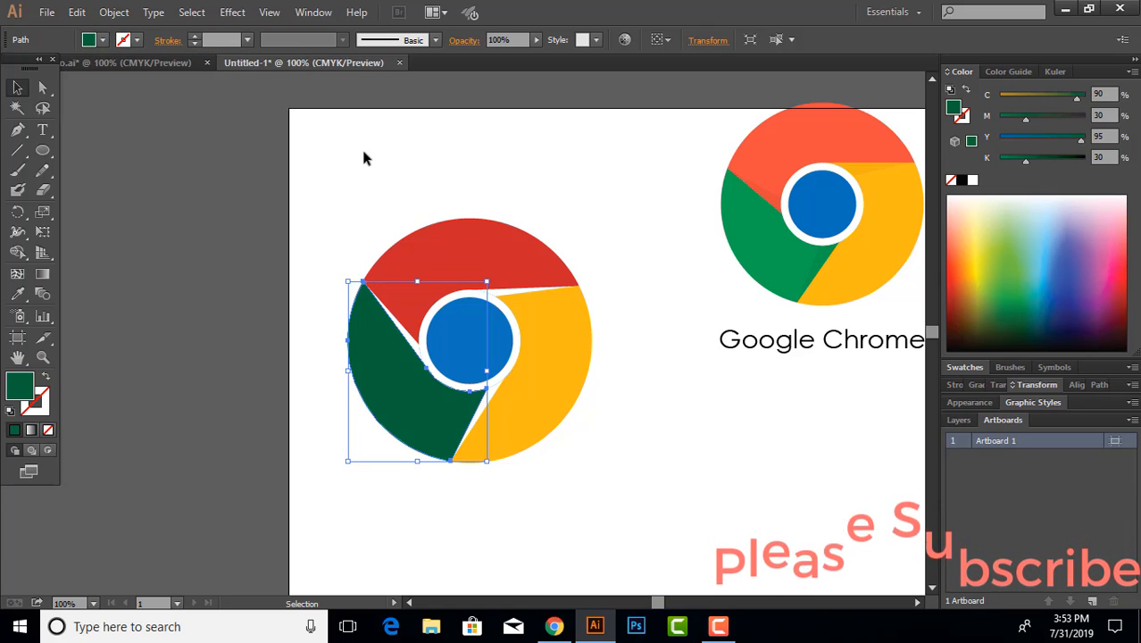
click(103, 40)
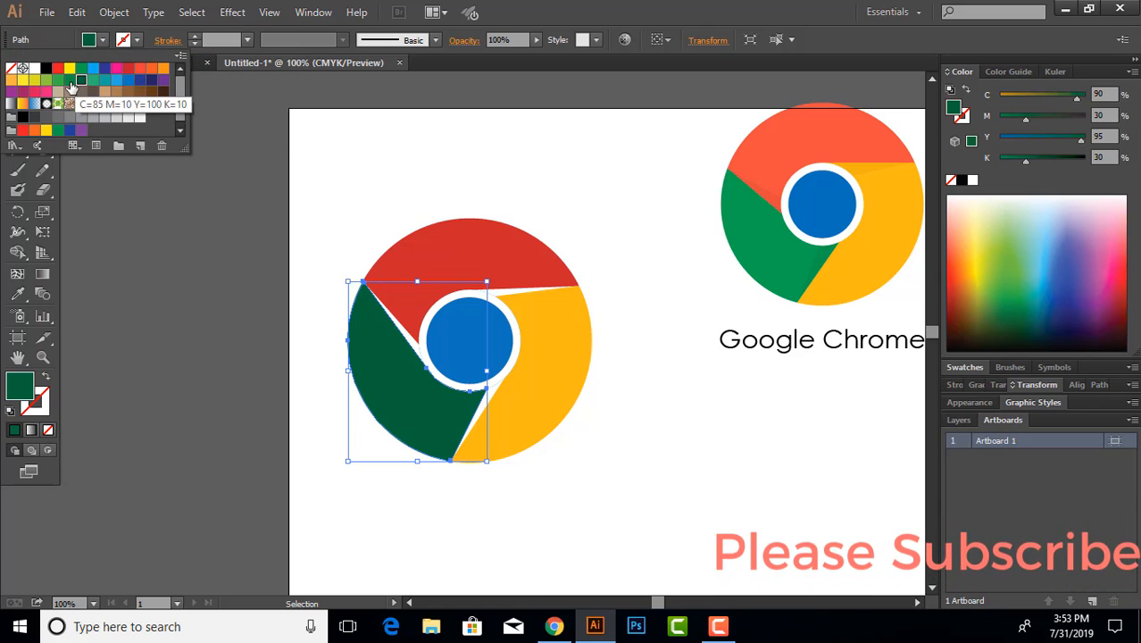
click(70, 80)
click(332, 139)
Try to select the white wedge between the green and yellow segments
scroll(467, 405, down, 2)
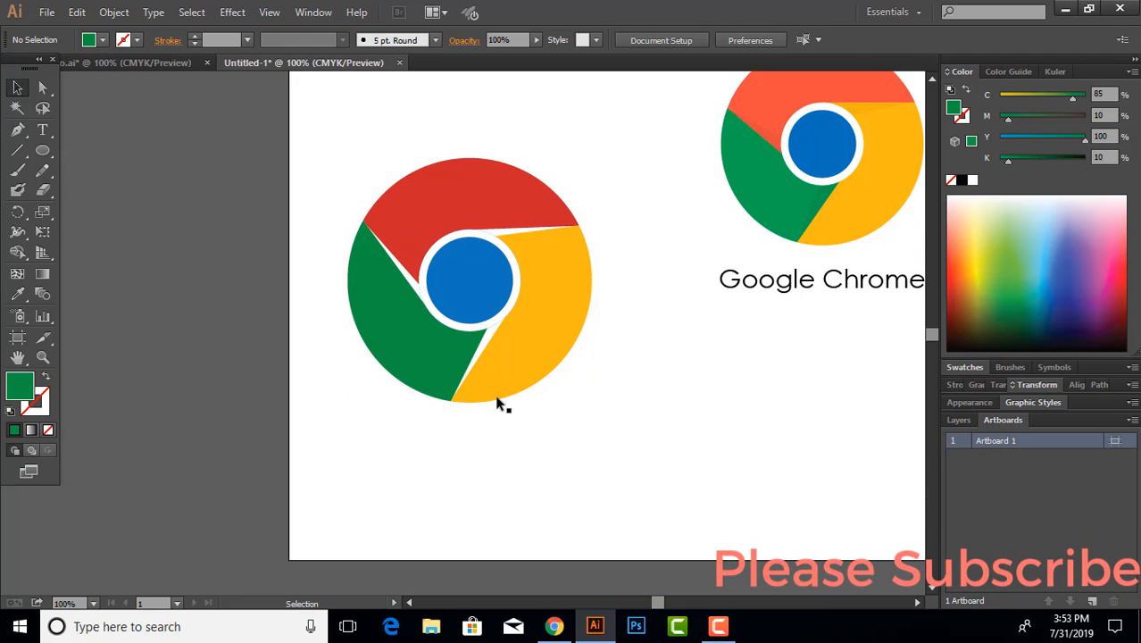
scroll(468, 389, up, 5)
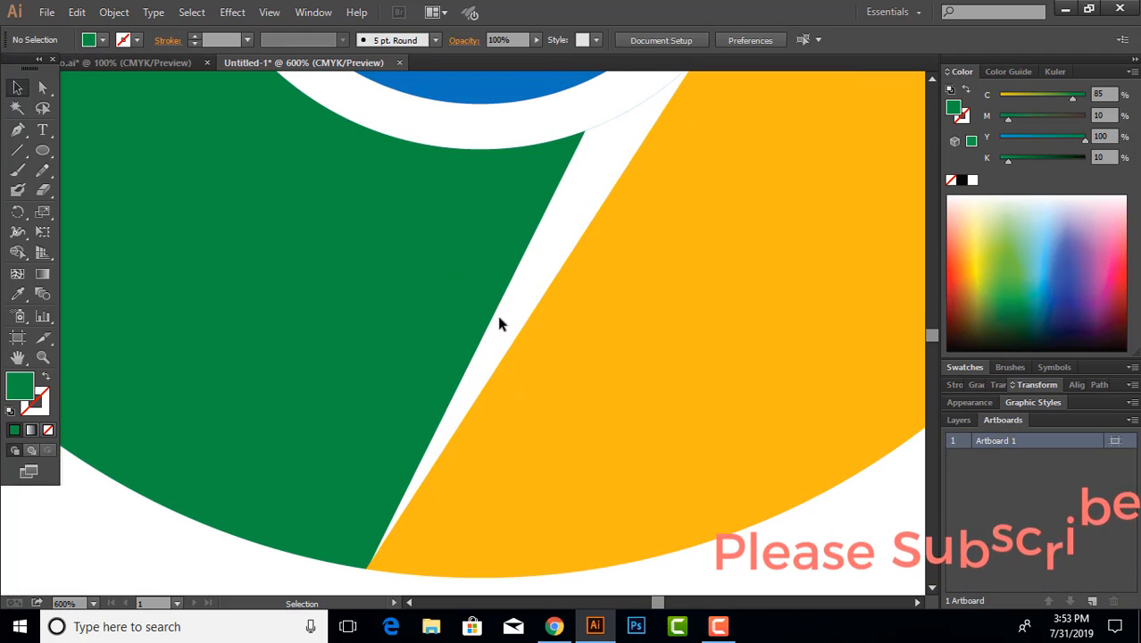
click(614, 132)
click(590, 198)
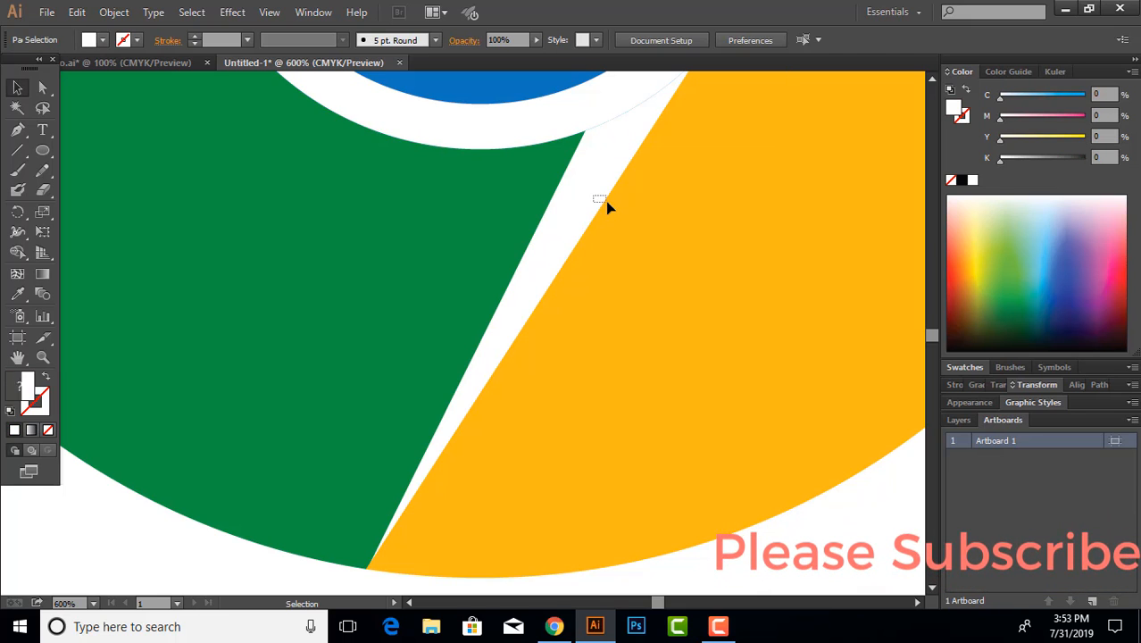
click(605, 201)
scroll(609, 332, down, 4)
click(617, 502)
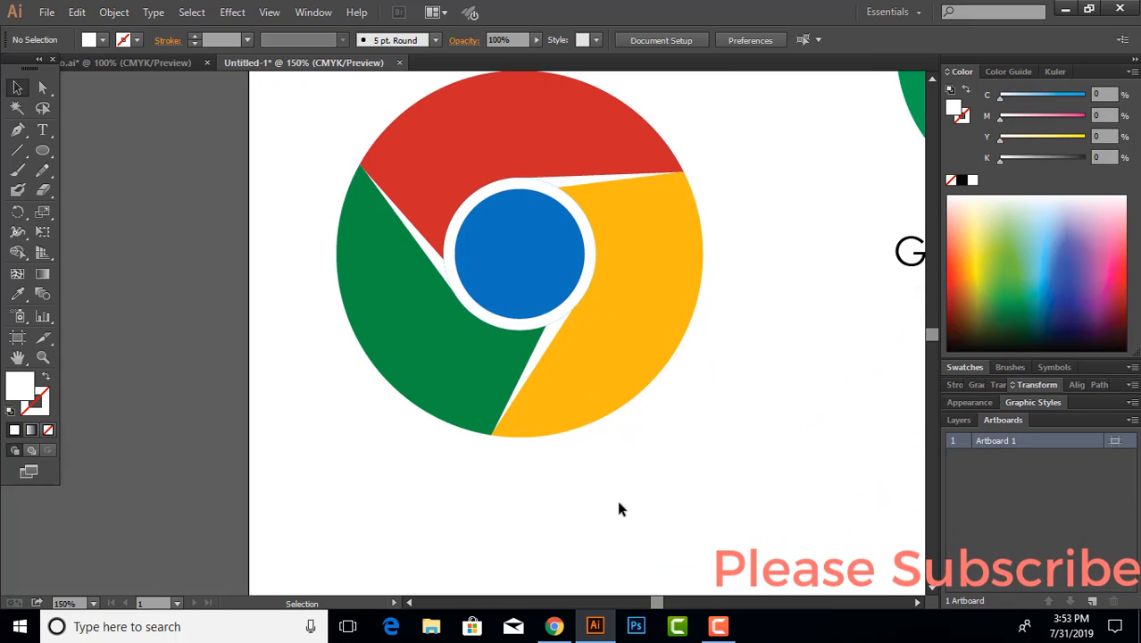
Switch to Outline view and delete the stray piece extending into the ring above the lower wedge
key(ctrl+y)
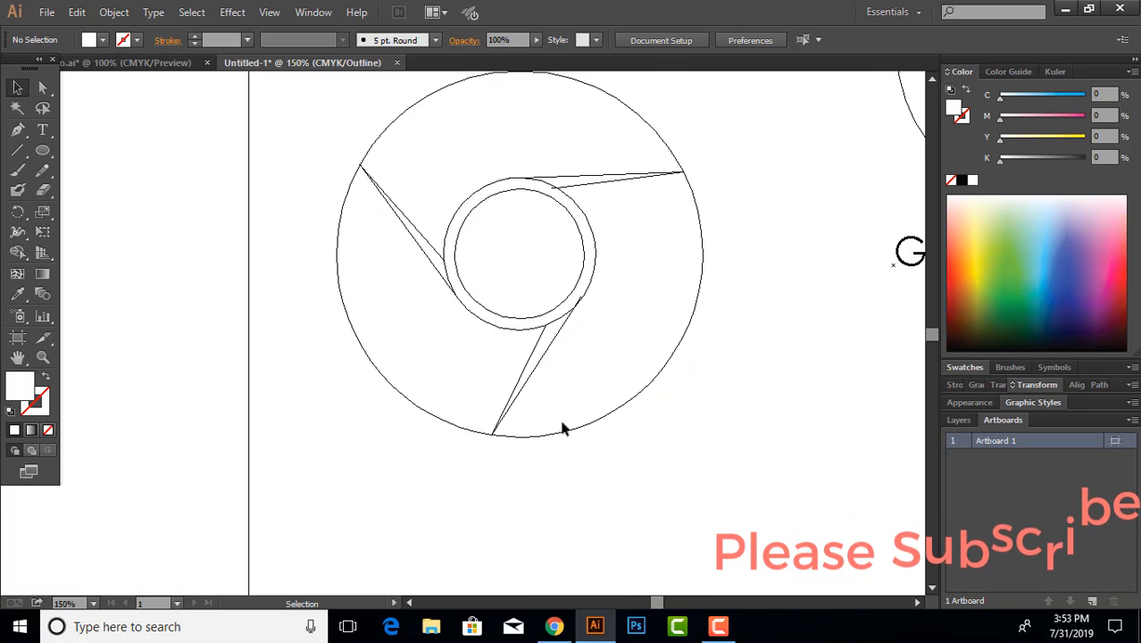
scroll(561, 425, up, 5)
scroll(552, 409, up, 3)
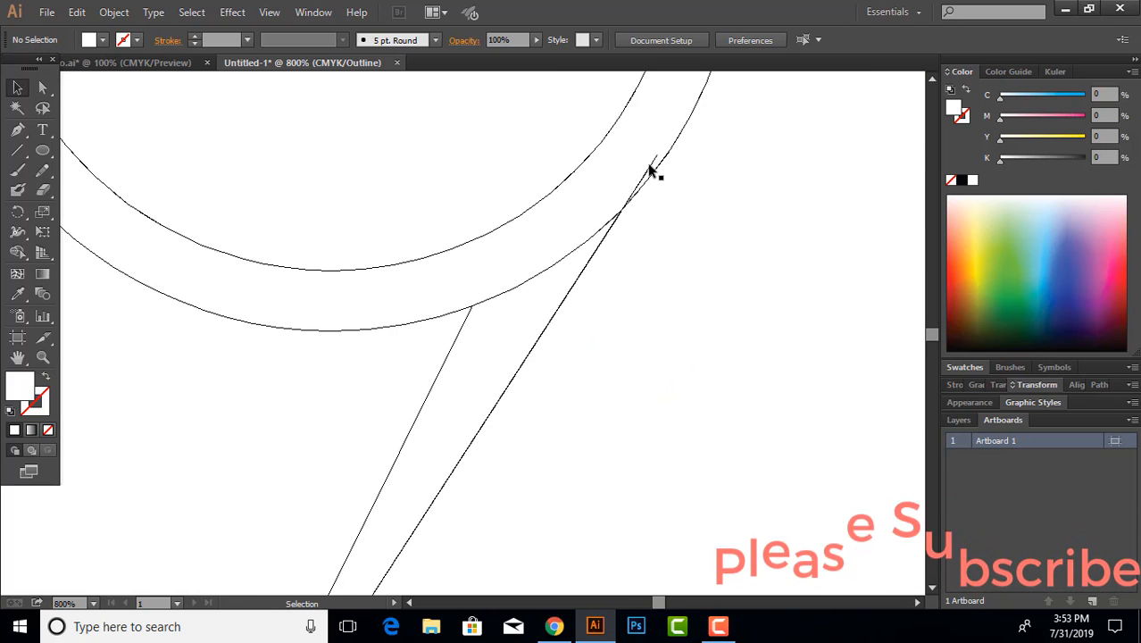
click(594, 175)
key(Delete)
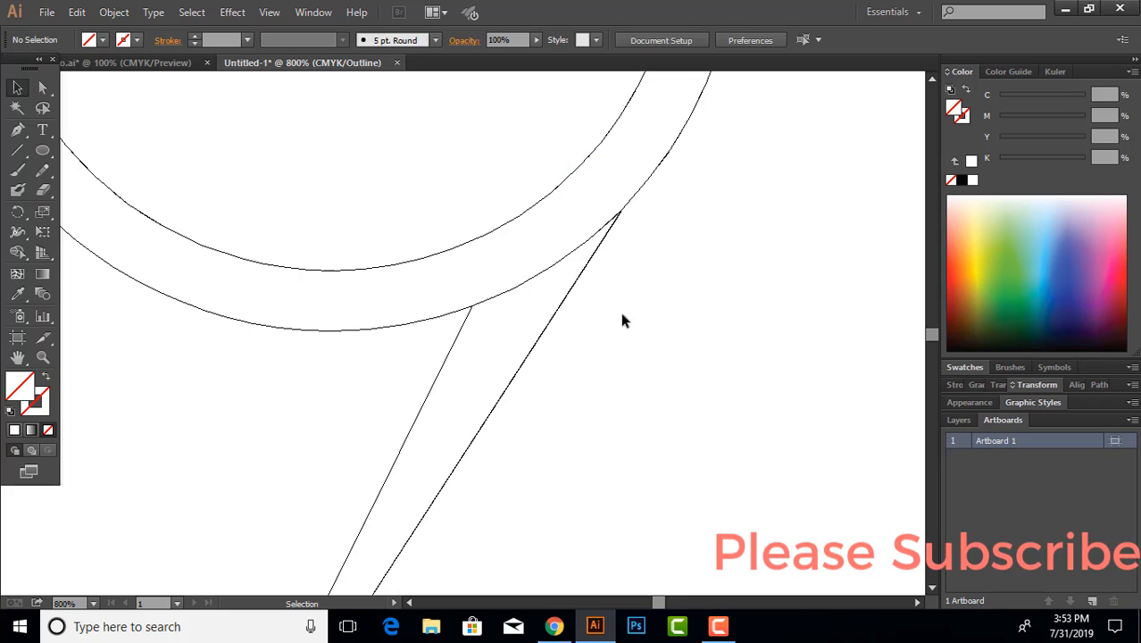
Fill the lower wedge between the green and yellow segments with green C=100 M=0 Y=100 K=0
click(558, 313)
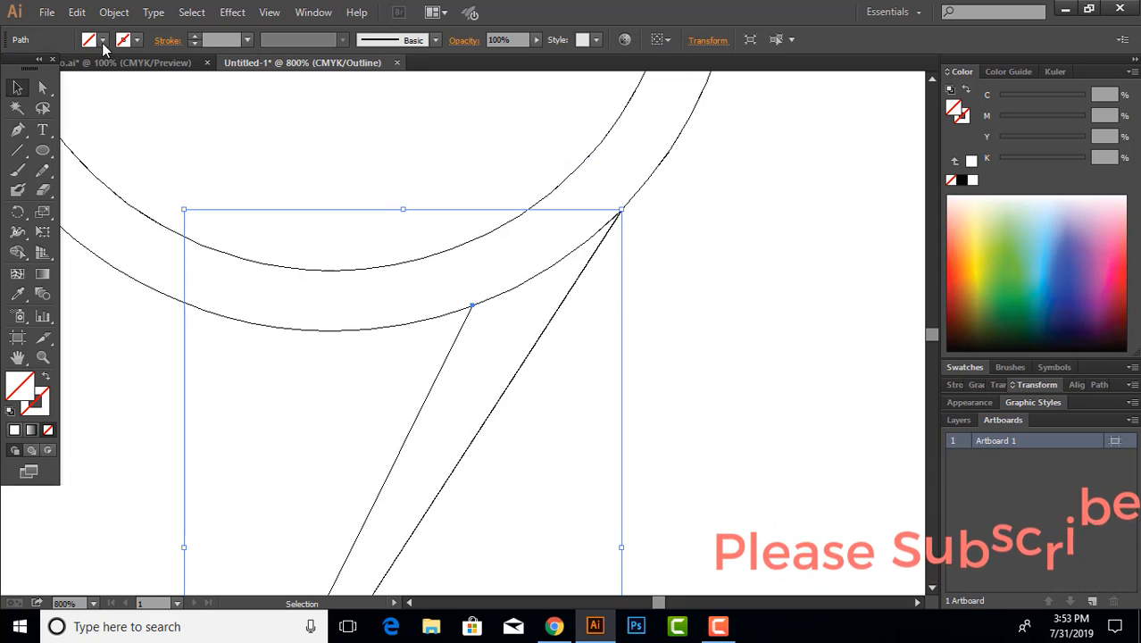
click(103, 40)
click(81, 68)
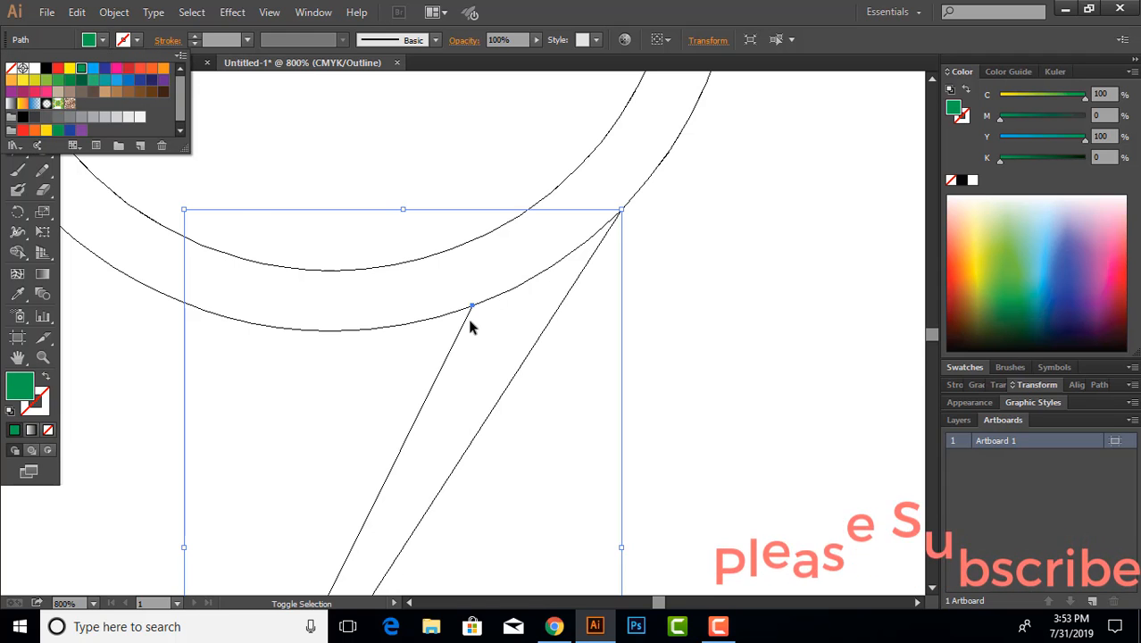
click(731, 406)
scroll(657, 459, down, 4)
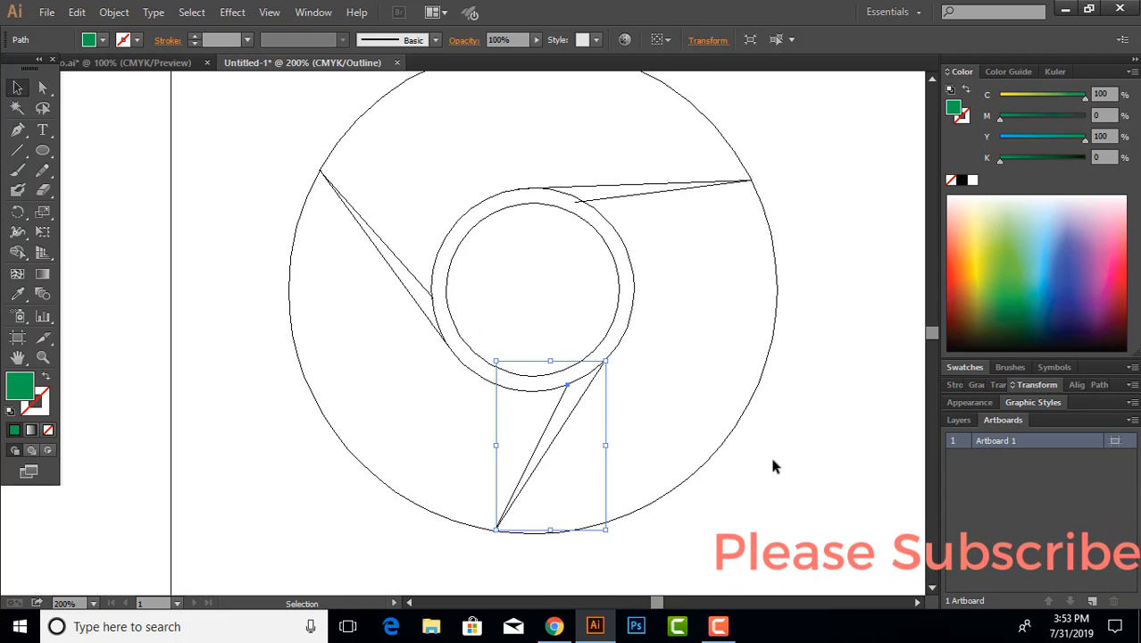
click(772, 459)
Delete the stray piece extending into the ring at the inner end of the upper-right wedge
scroll(582, 180, up, 4)
click(573, 271)
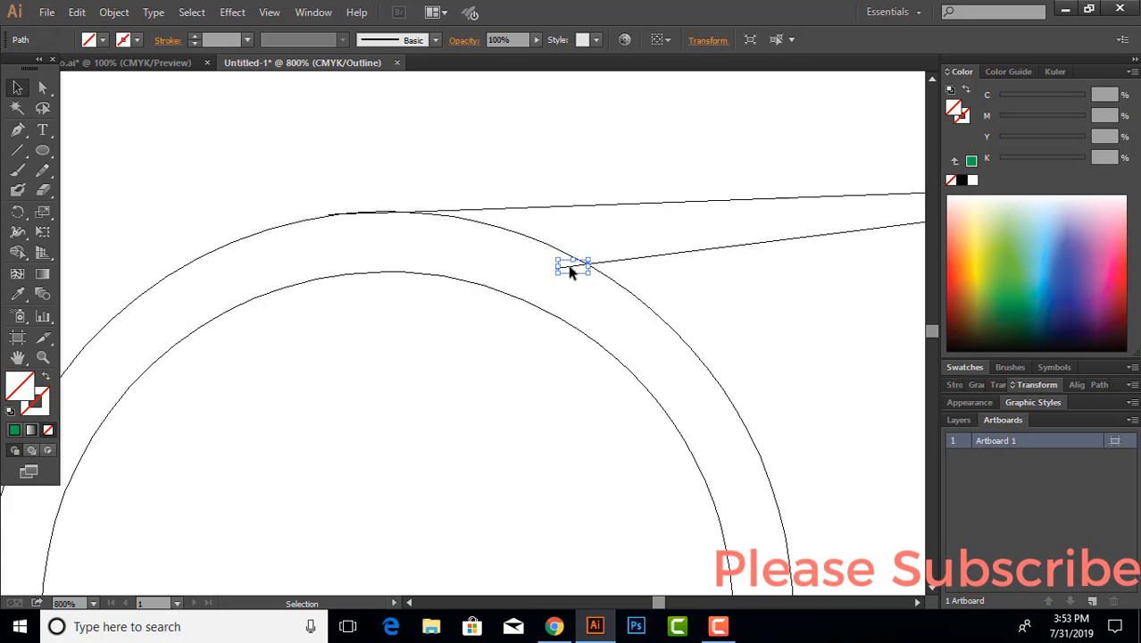
key(Delete)
Fill the wedge between the red and yellow segments with green C=100 M=0 Y=100 K=0
click(627, 259)
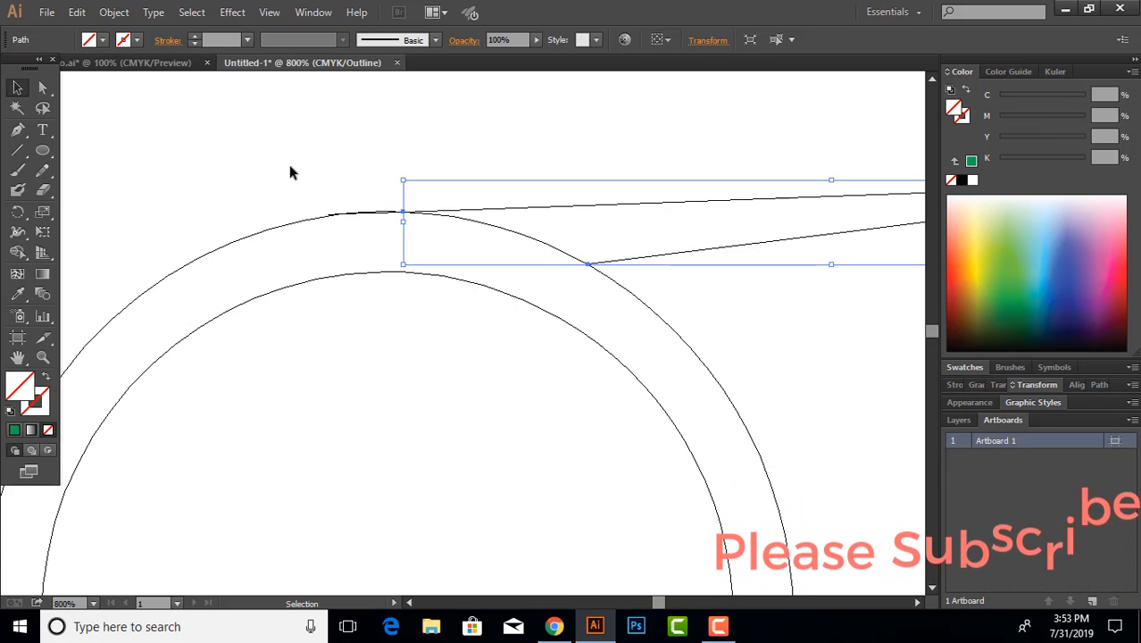
click(98, 40)
click(82, 73)
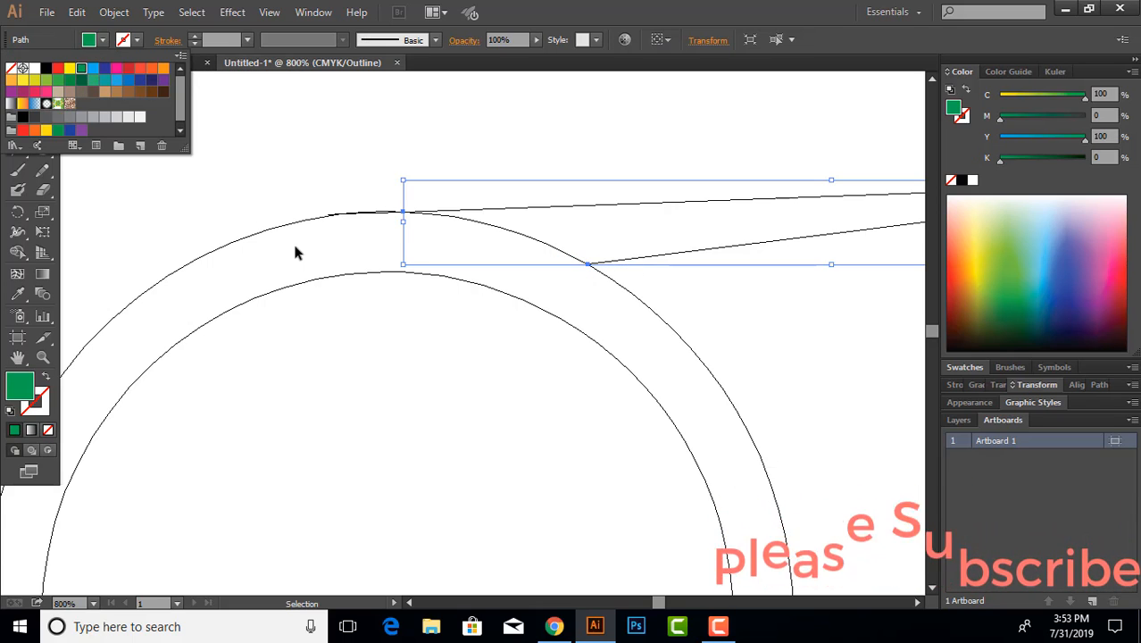
click(314, 261)
scroll(347, 221, up, 6)
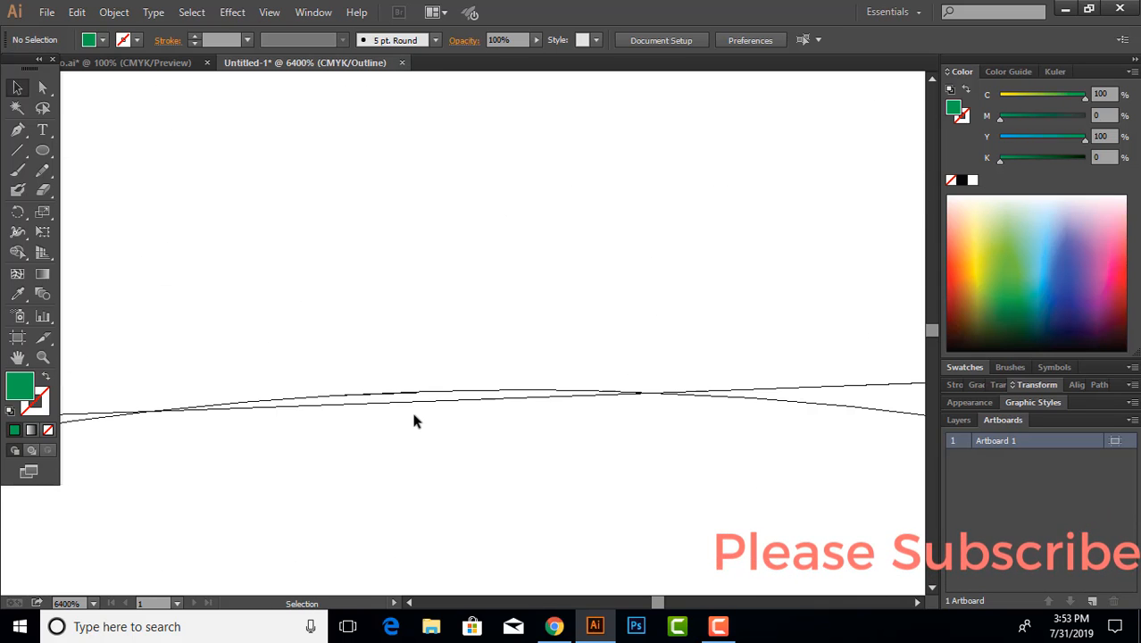
Delete the leftover sliver at the upper-right wedge's inner end and the stray piece extending into the ring from the upper-left wedge
double_click(422, 406)
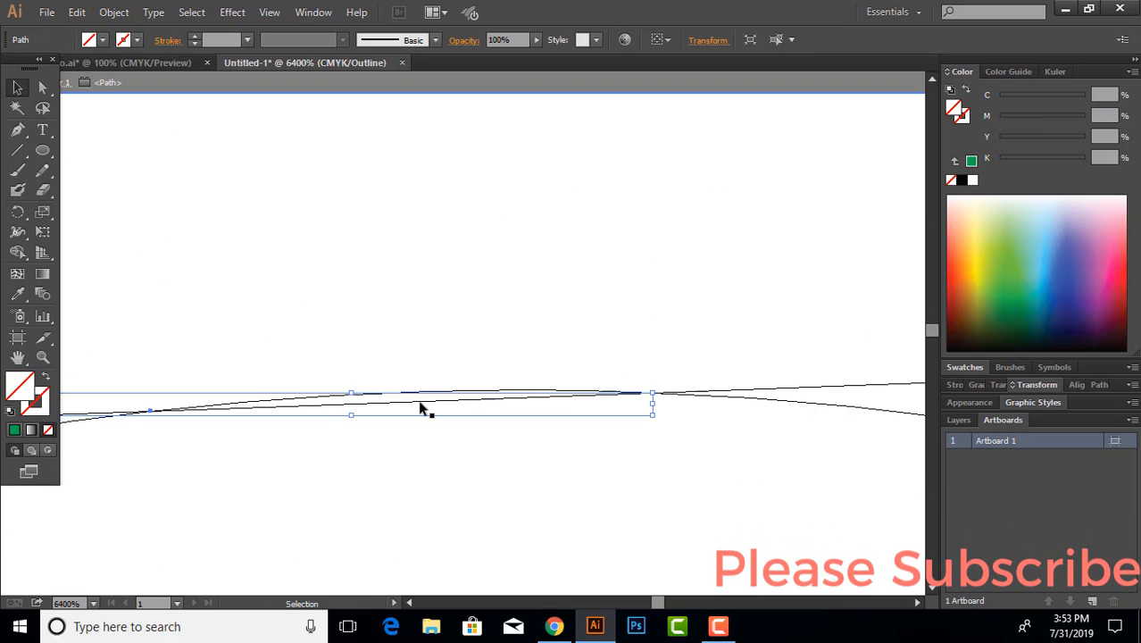
key(Delete)
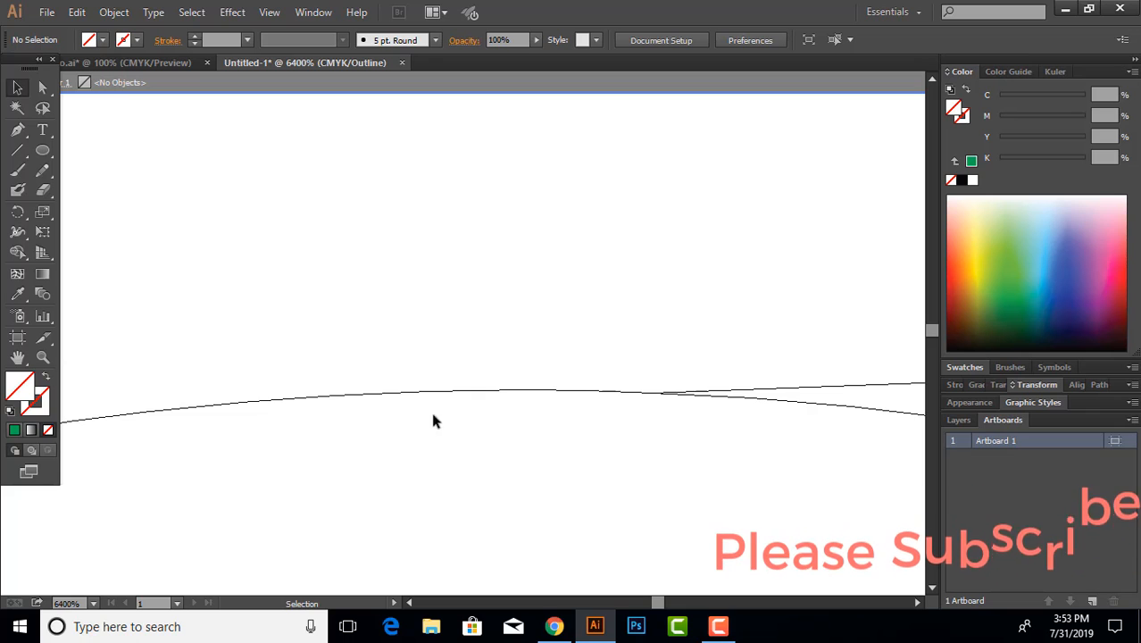
scroll(485, 417, left, 3)
scroll(474, 425, down, 6)
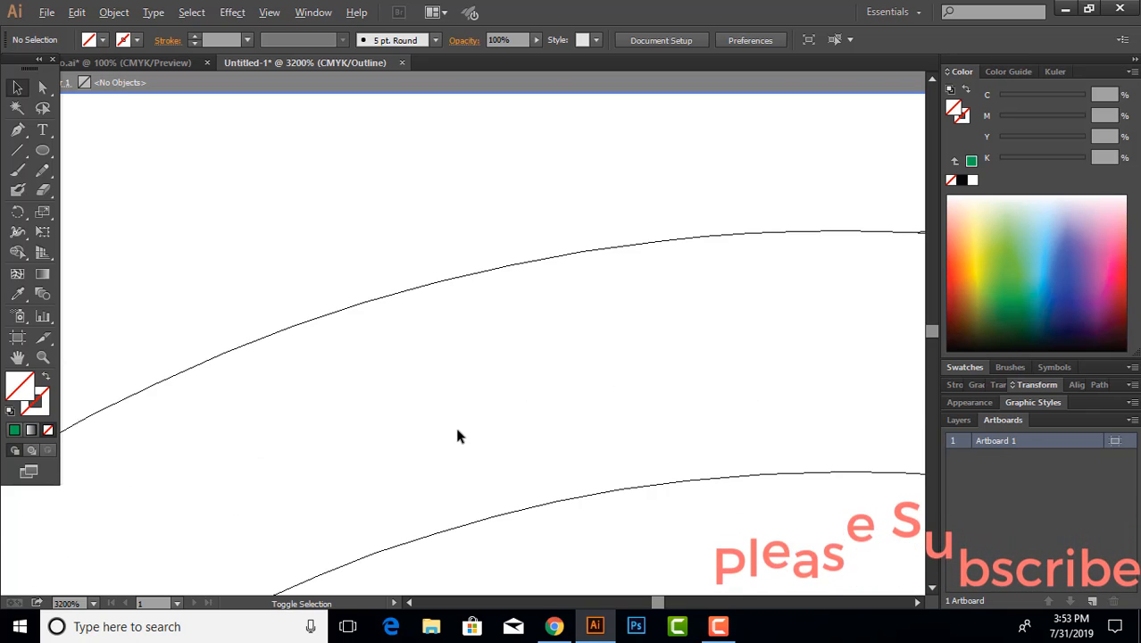
scroll(457, 431, down, 5)
scroll(313, 440, up, 3)
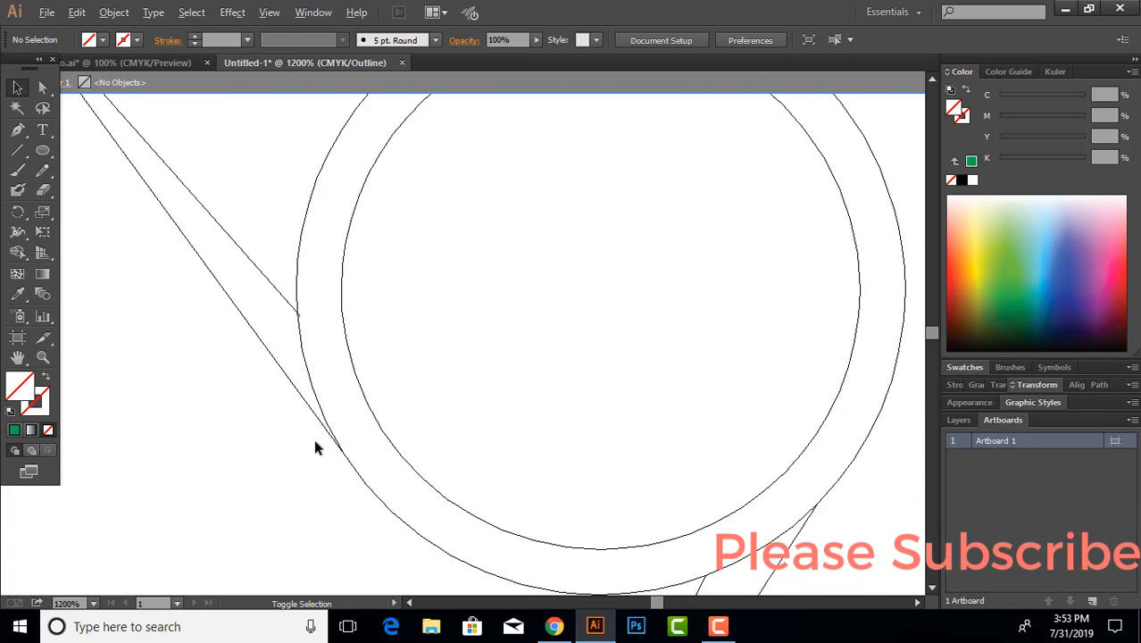
scroll(304, 422, up, 1)
scroll(317, 362, up, 3)
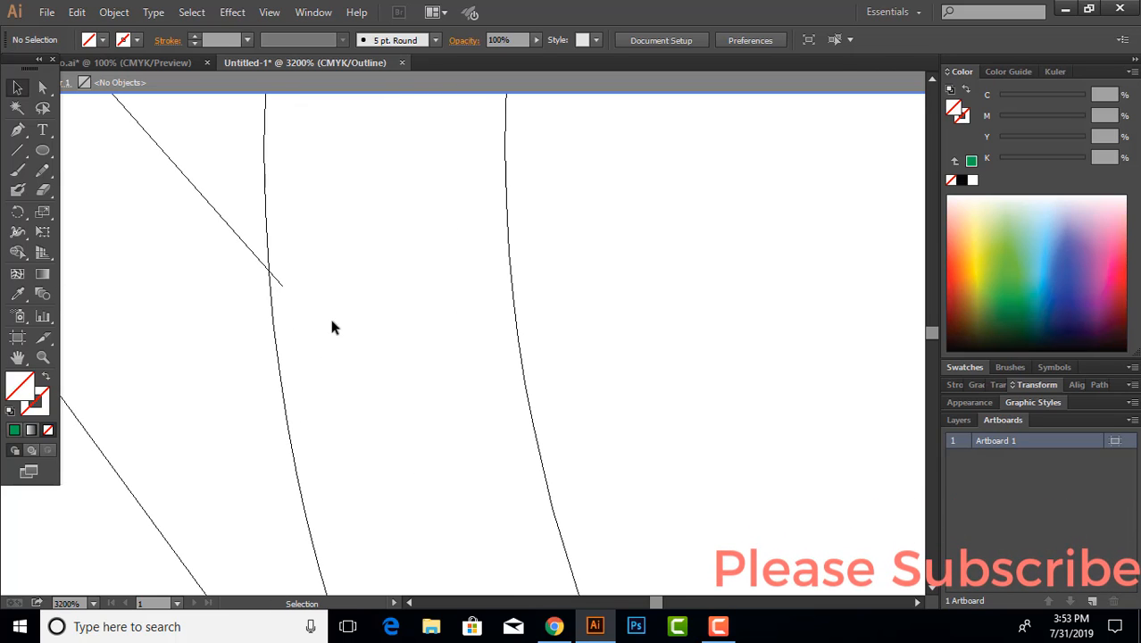
click(276, 280)
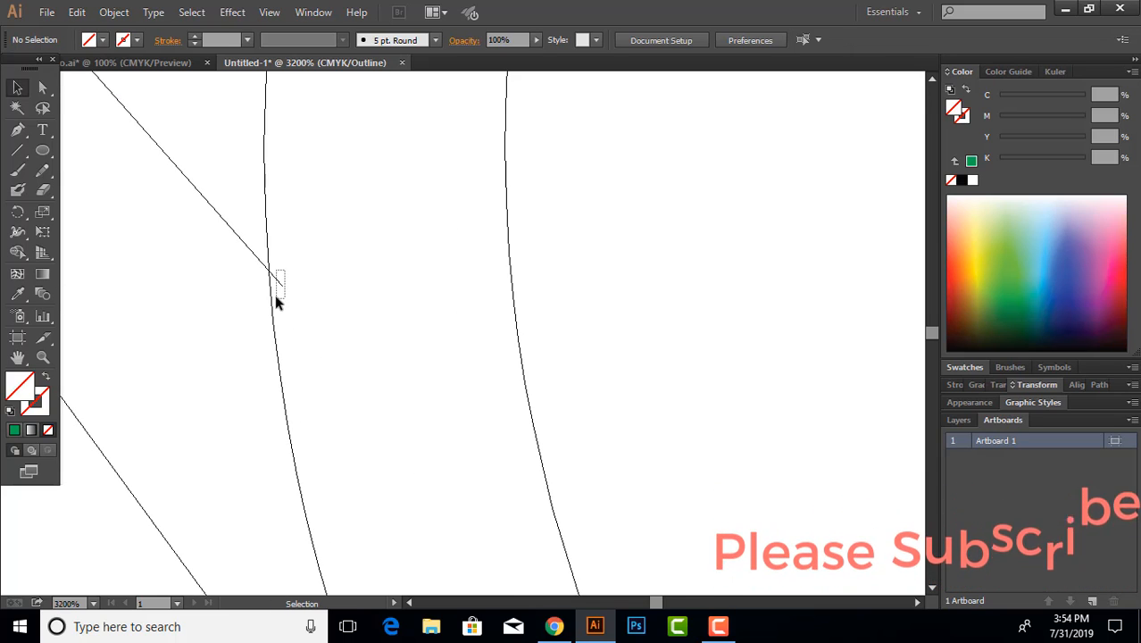
key(Delete)
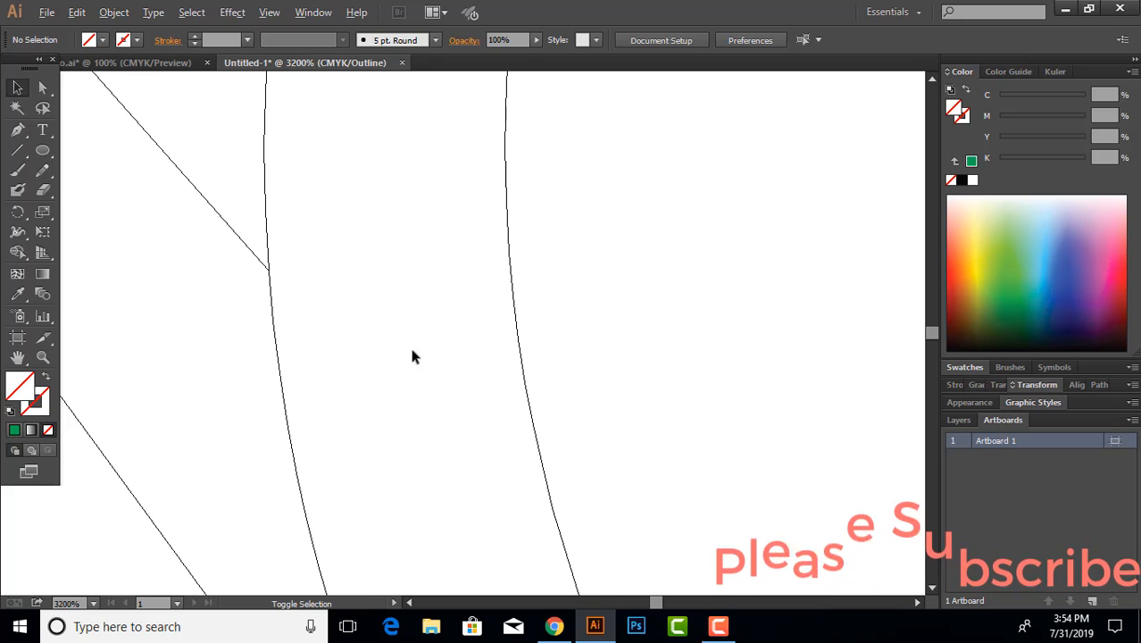
Fill the wedge between the red and green segments with yellow C=0 M=0 Y=100 K=0
scroll(415, 348, down, 4)
scroll(422, 351, down, 5)
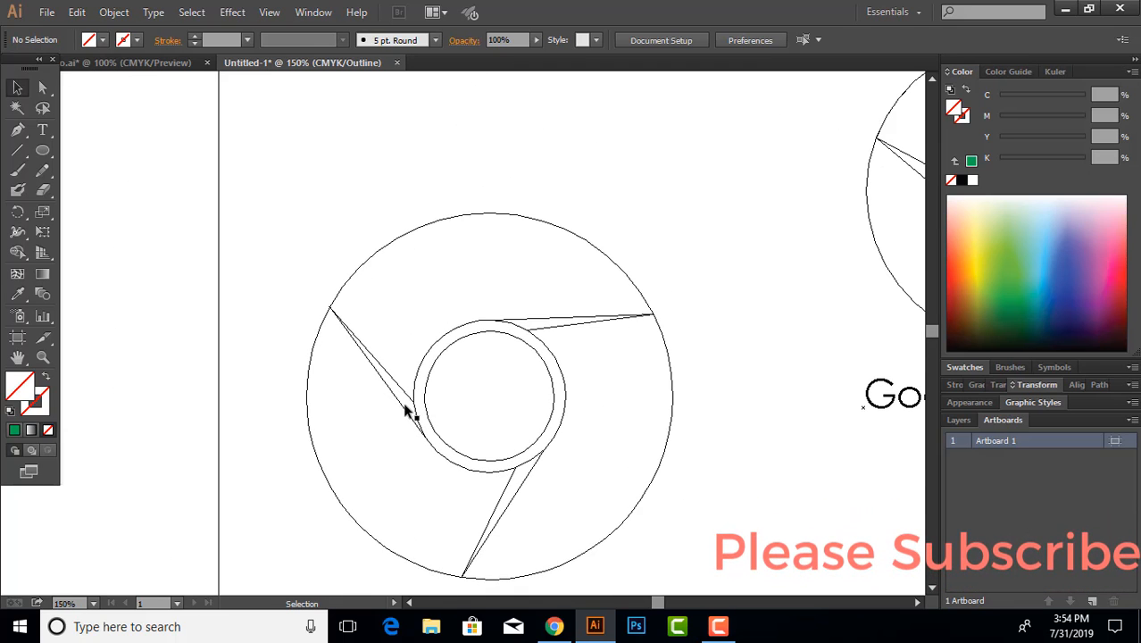
click(406, 413)
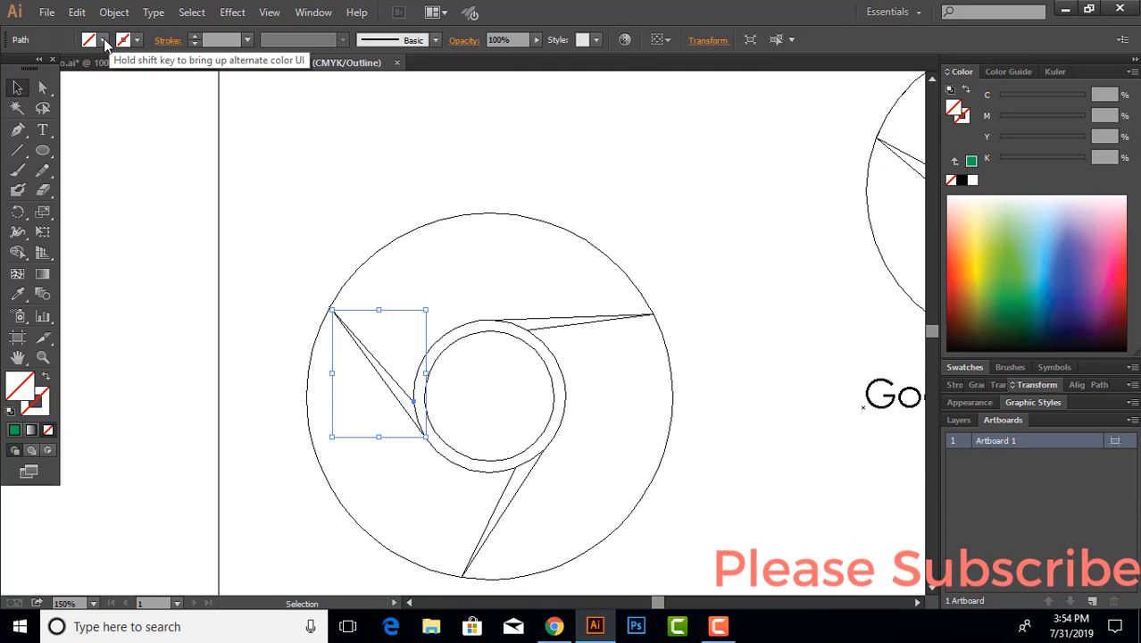
click(103, 40)
click(369, 394)
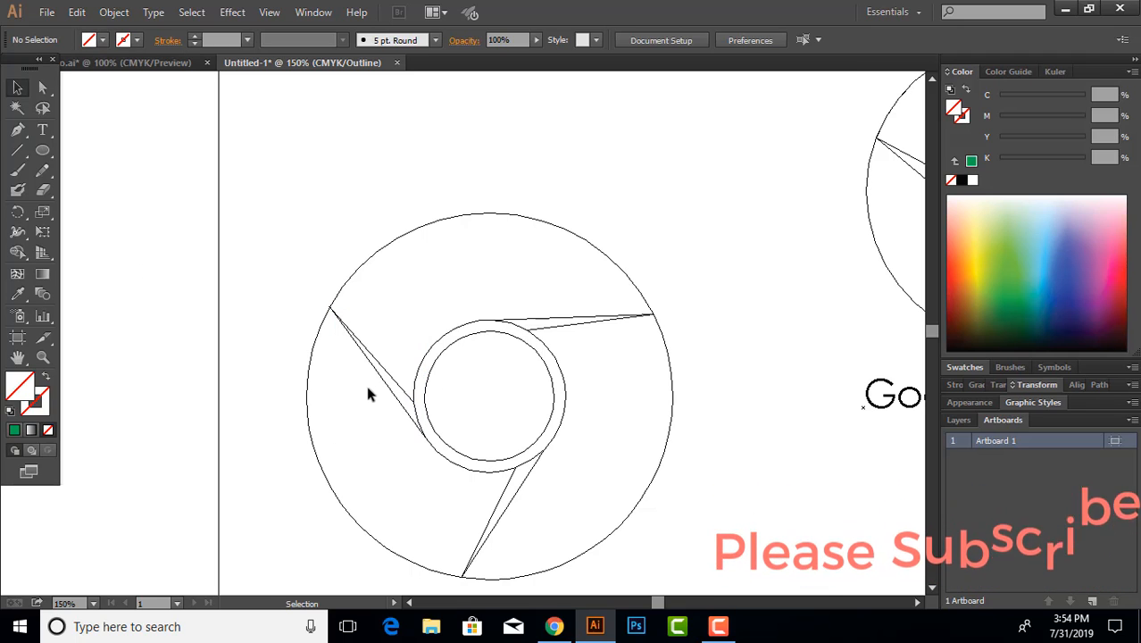
click(388, 390)
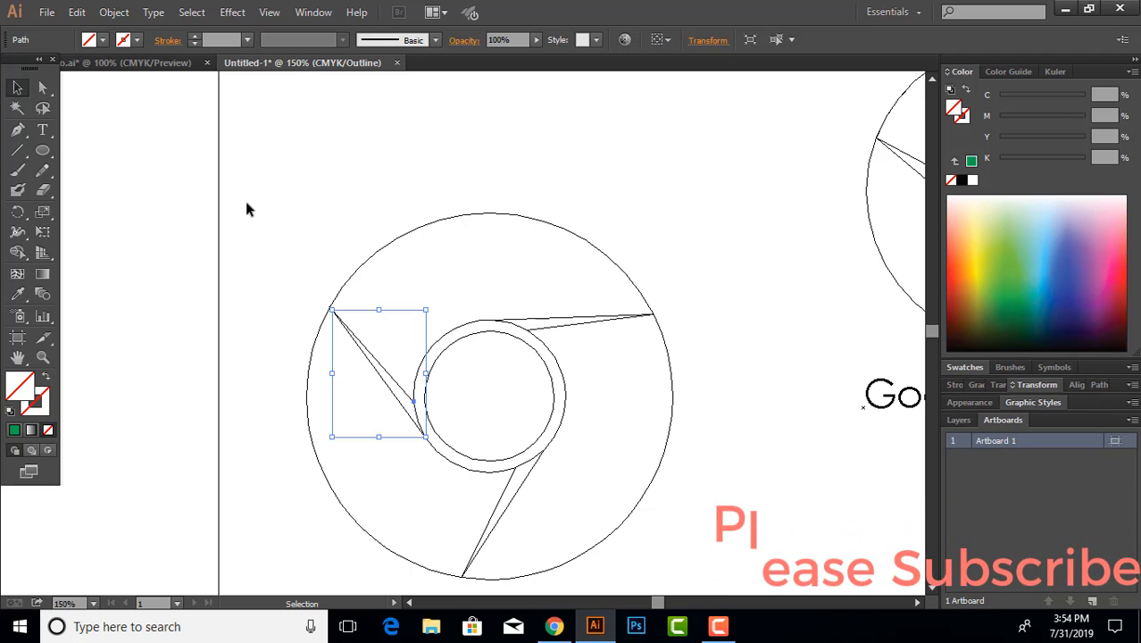
click(100, 43)
click(70, 69)
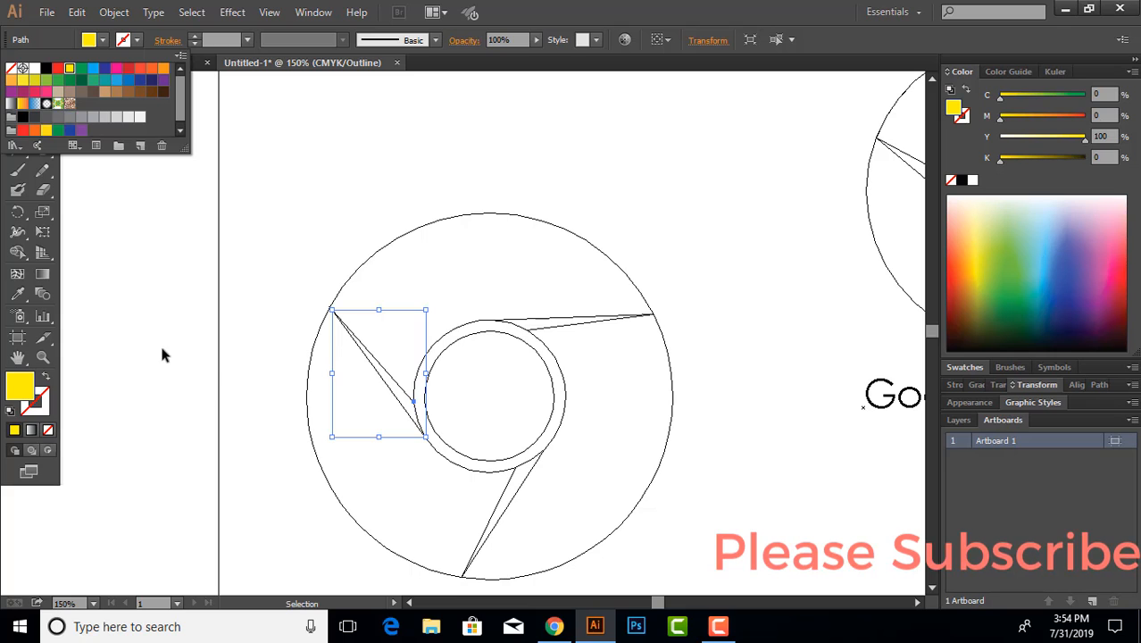
click(162, 354)
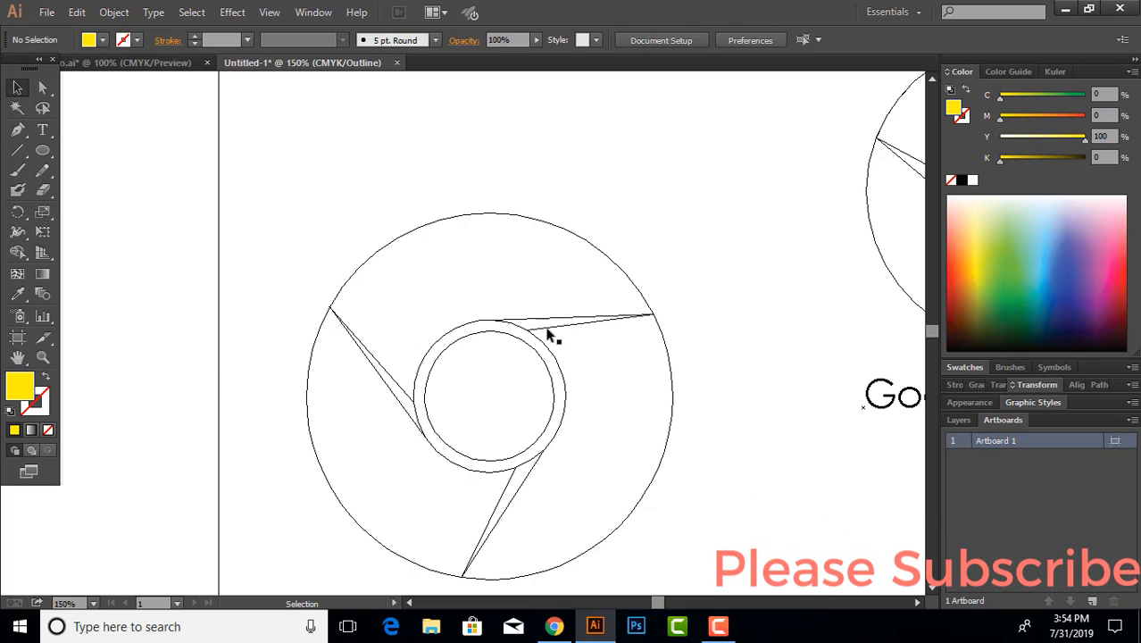
Check the fills of the lower and upper-right wedges, clear the selection, and switch back to Preview view
click(516, 501)
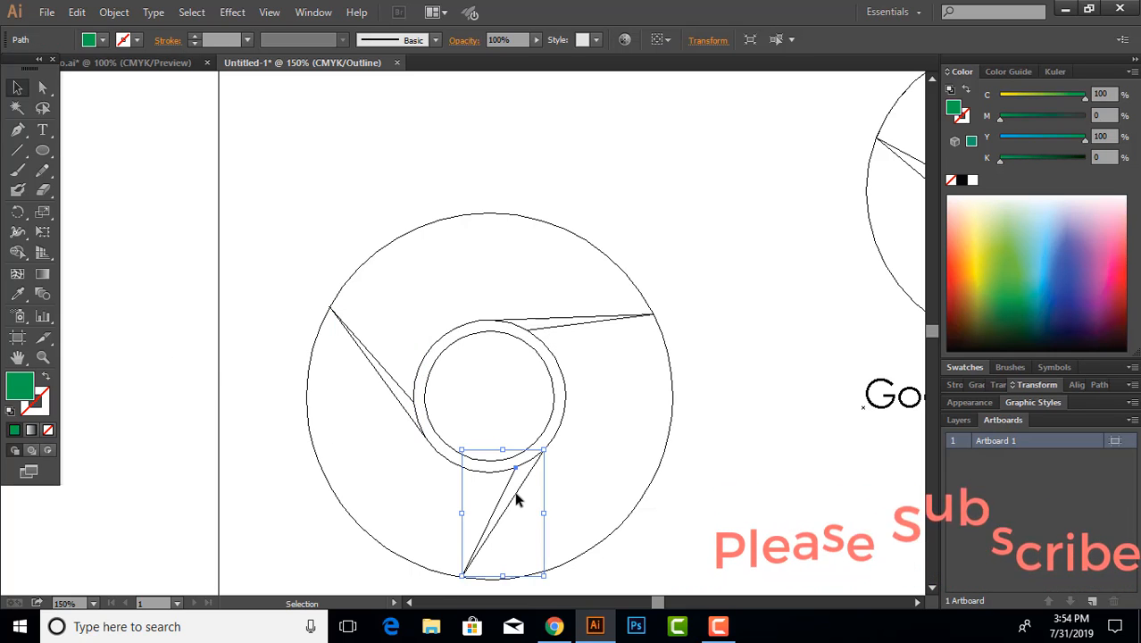
click(576, 325)
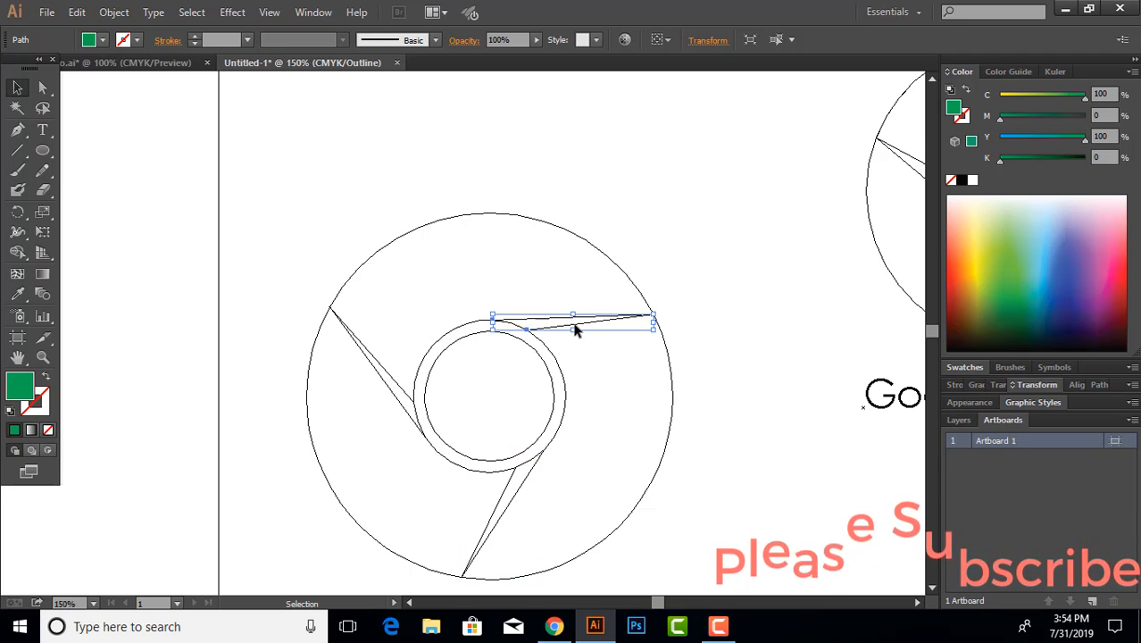
click(745, 305)
key(ctrl+y)
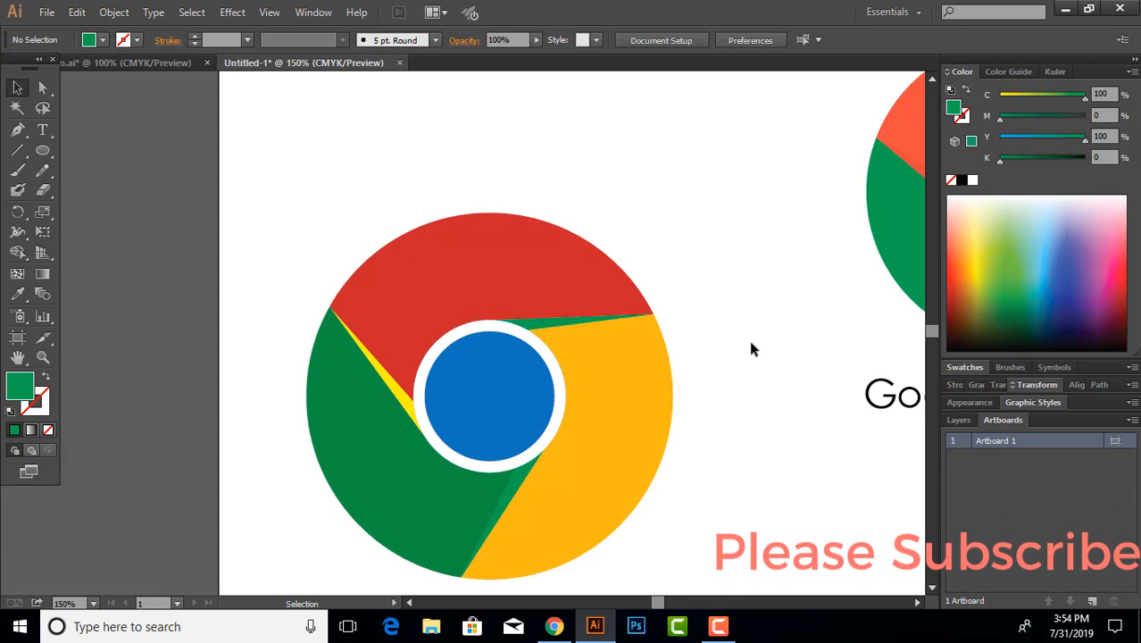
Sample the red segment's colour for the wedge between red and green, and set its black (K) value to 20%
scroll(750, 341, down, 3)
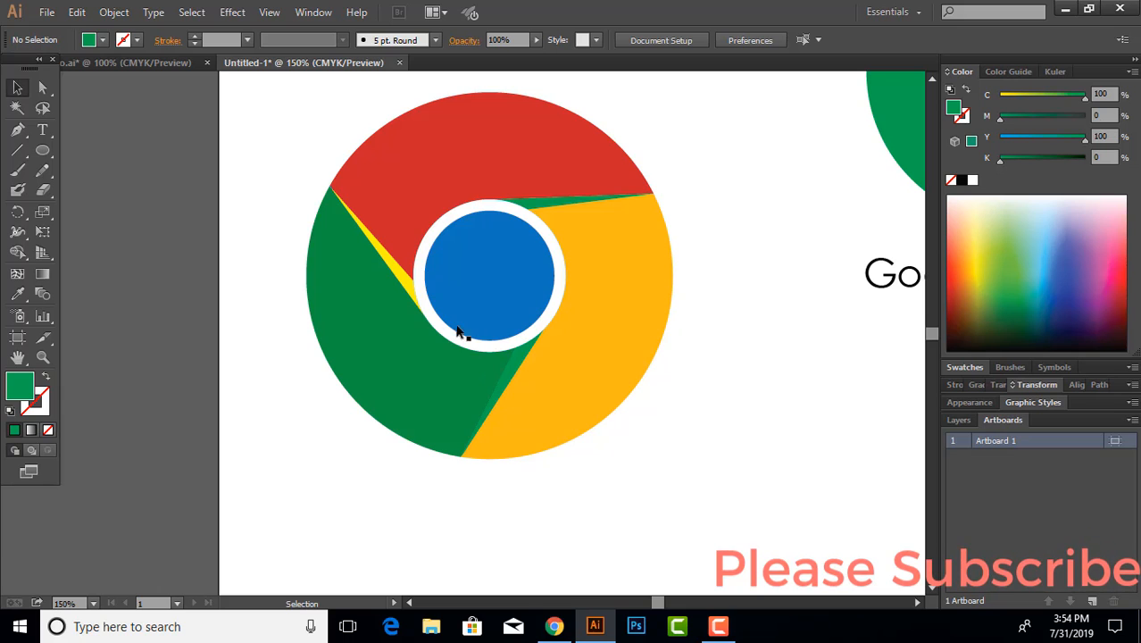
scroll(400, 280, up, 3)
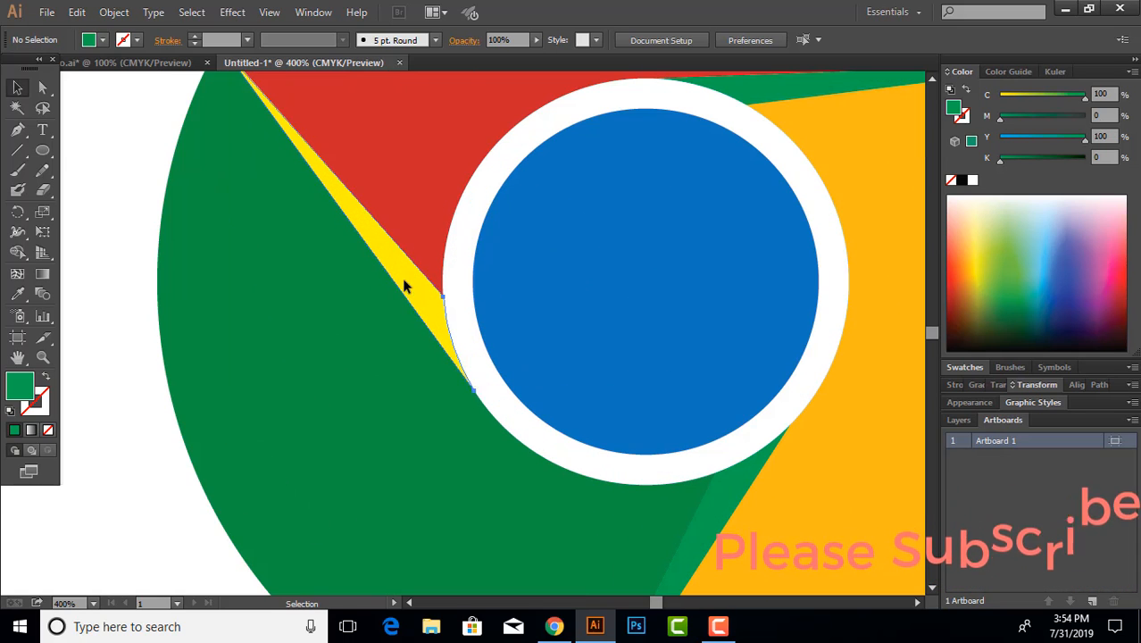
click(407, 286)
click(17, 293)
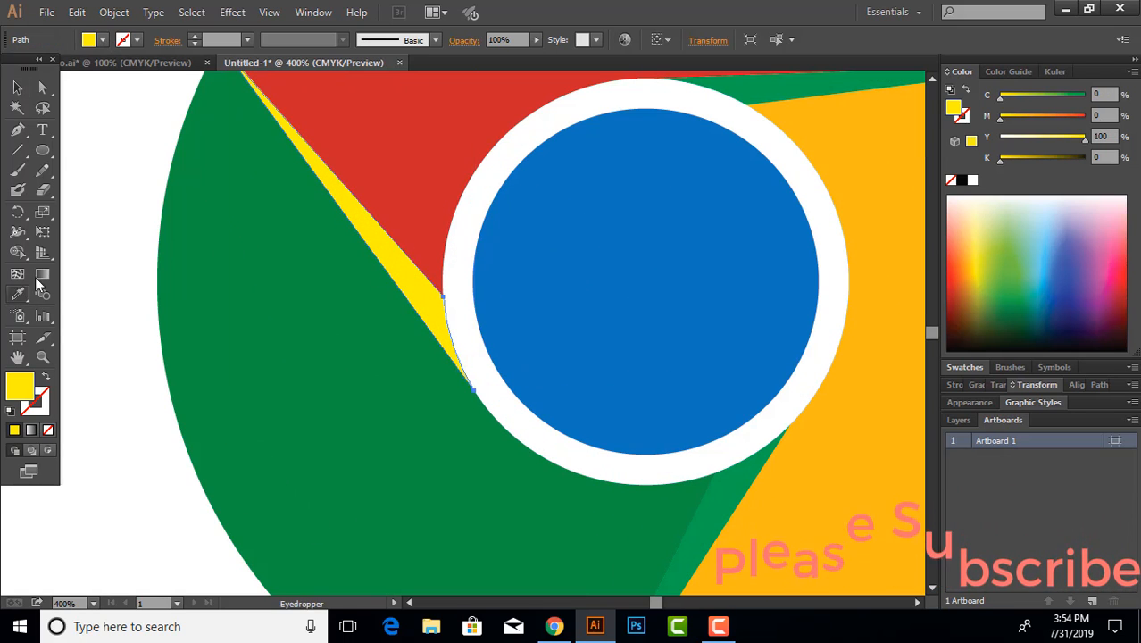
click(385, 119)
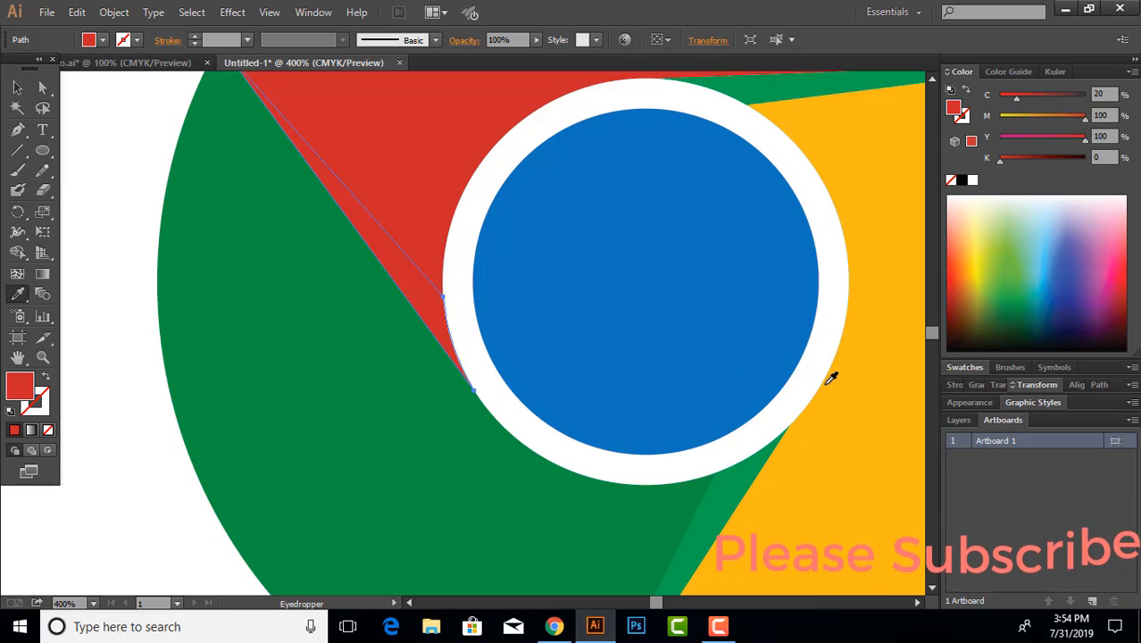
click(1015, 159)
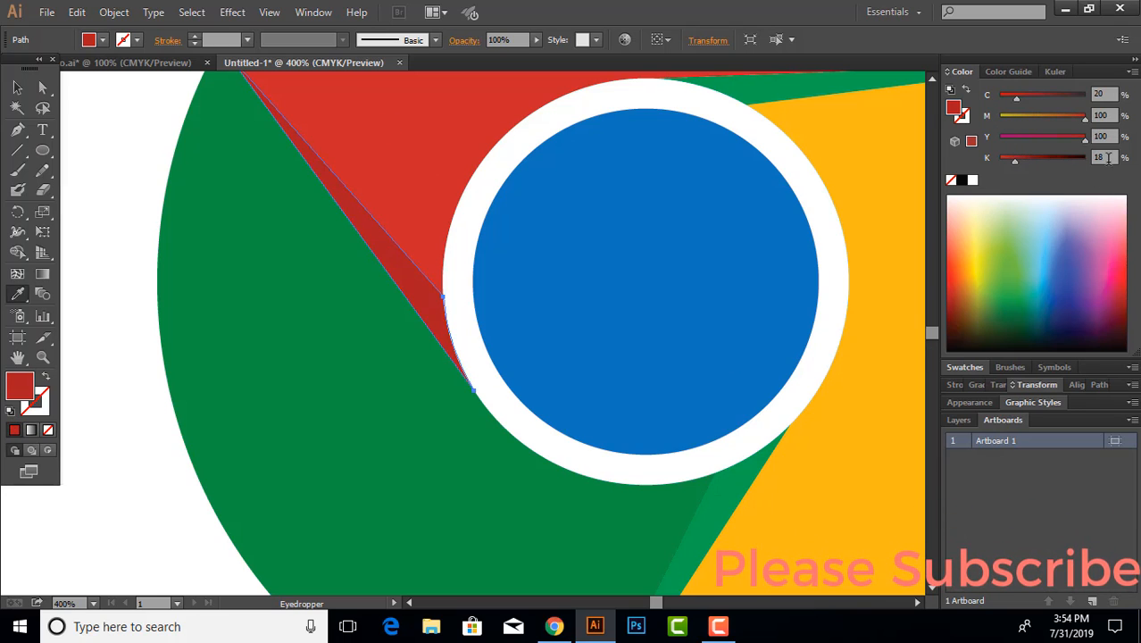
text(20)
key(Return)
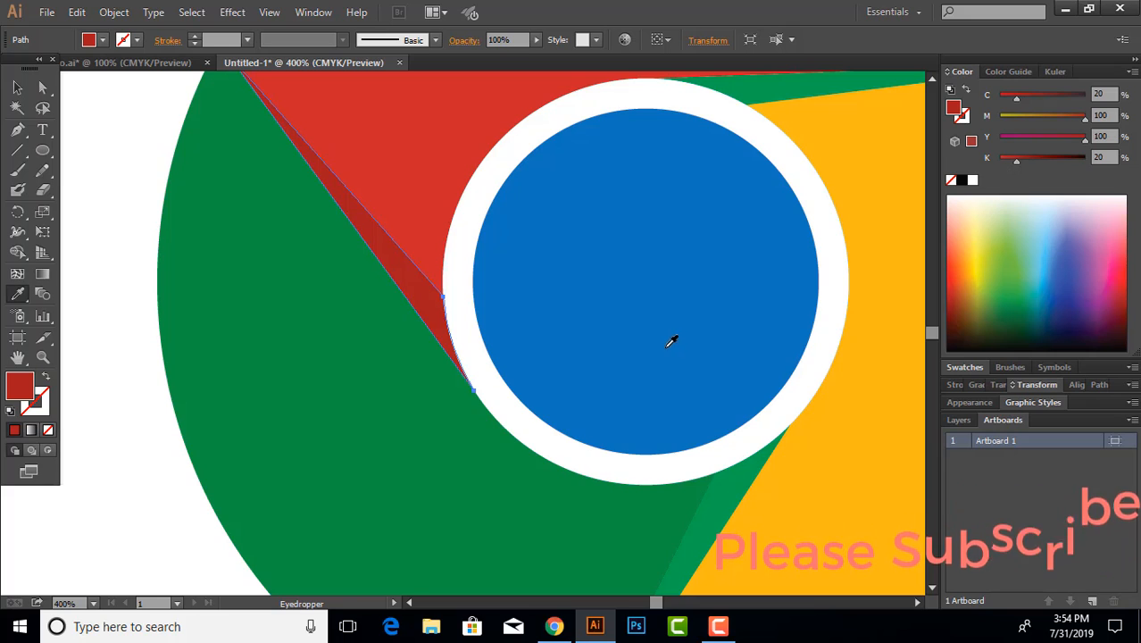
Sample the green segment's colour for the lower wedge between green and yellow, and darken it to K=30%
scroll(625, 411, down, 3)
key(v)
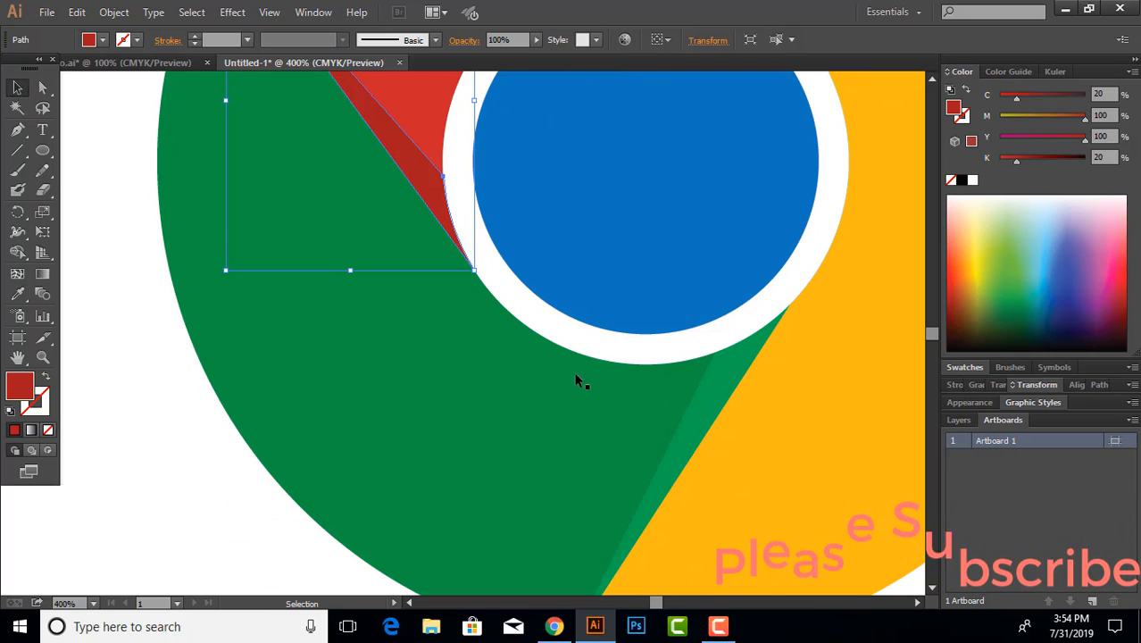
click(711, 396)
click(20, 294)
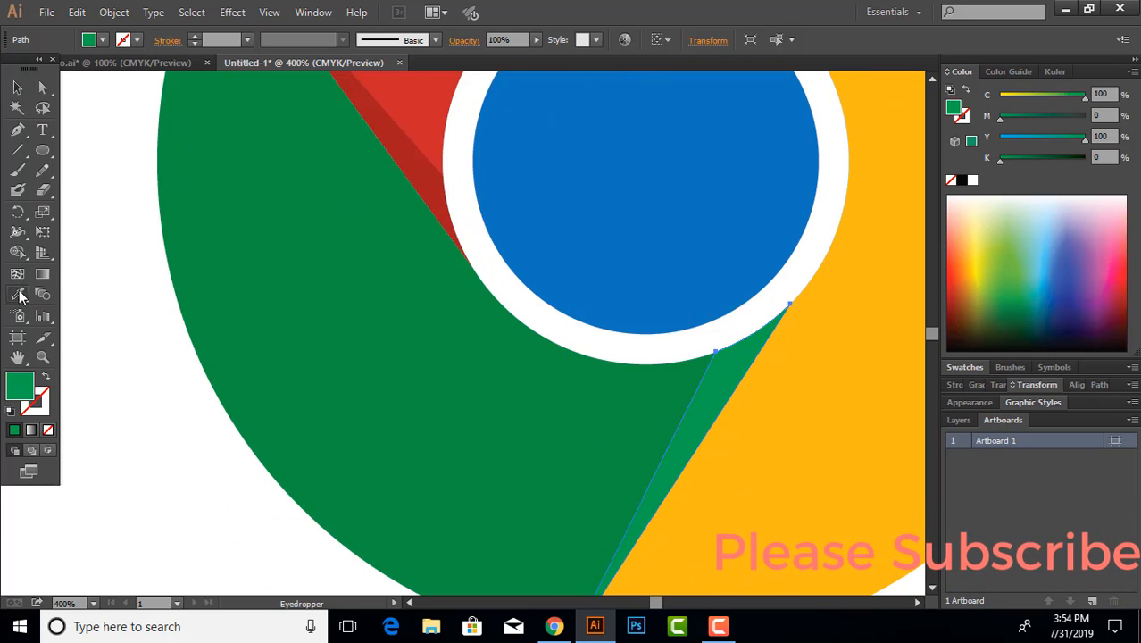
click(398, 385)
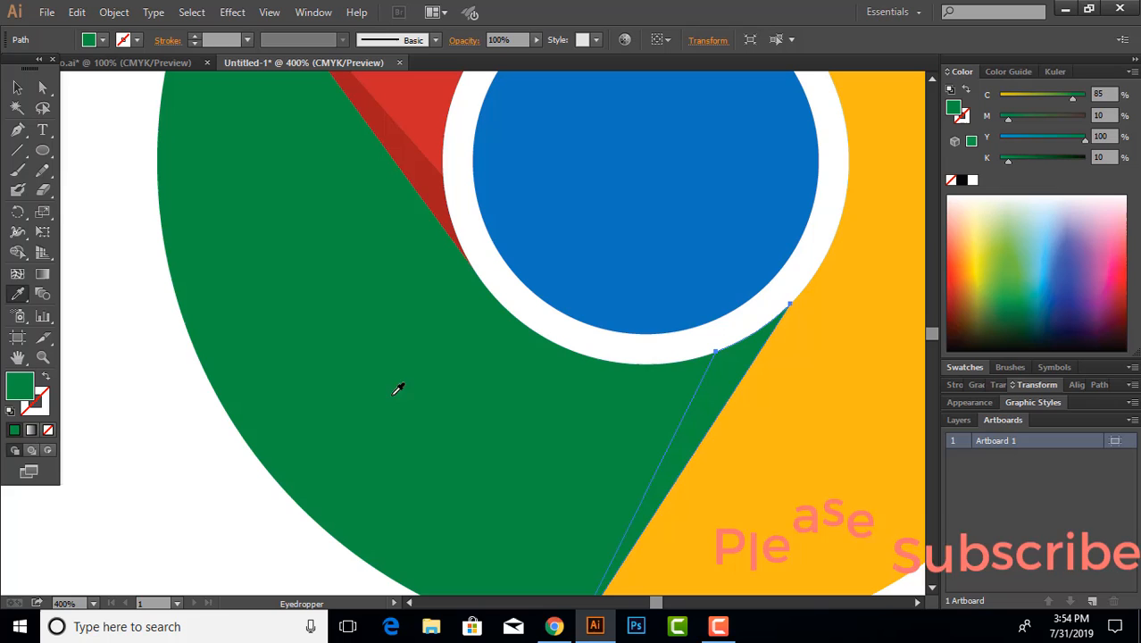
click(1107, 157)
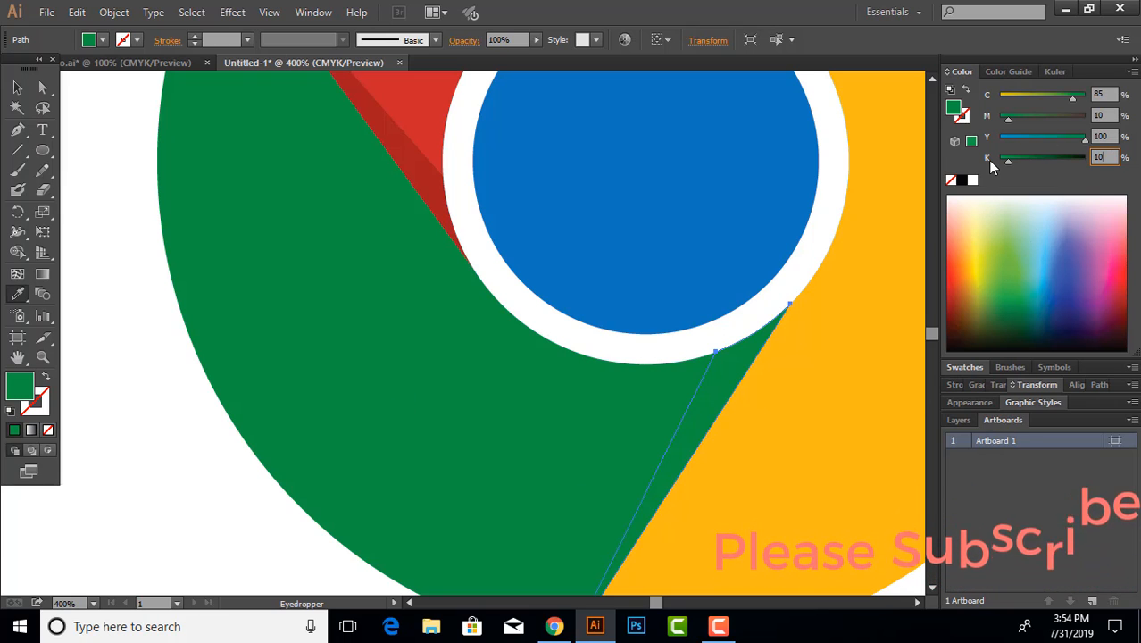
key(BackSpace)
key(BackSpace)
text(34)
key(Return)
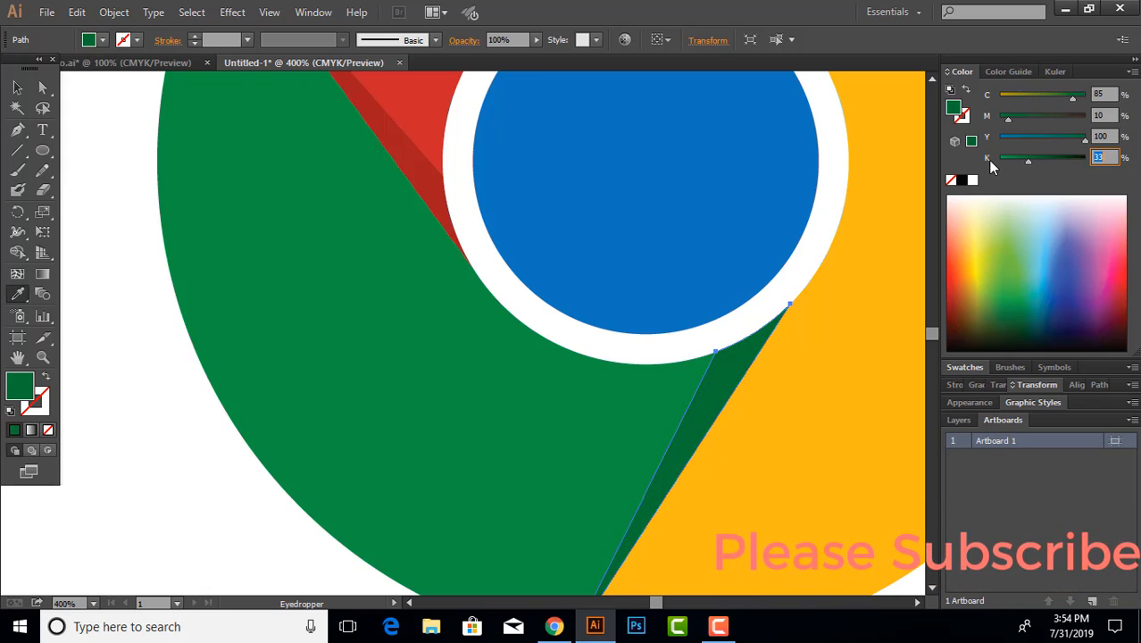
key(Down)
key(Down)
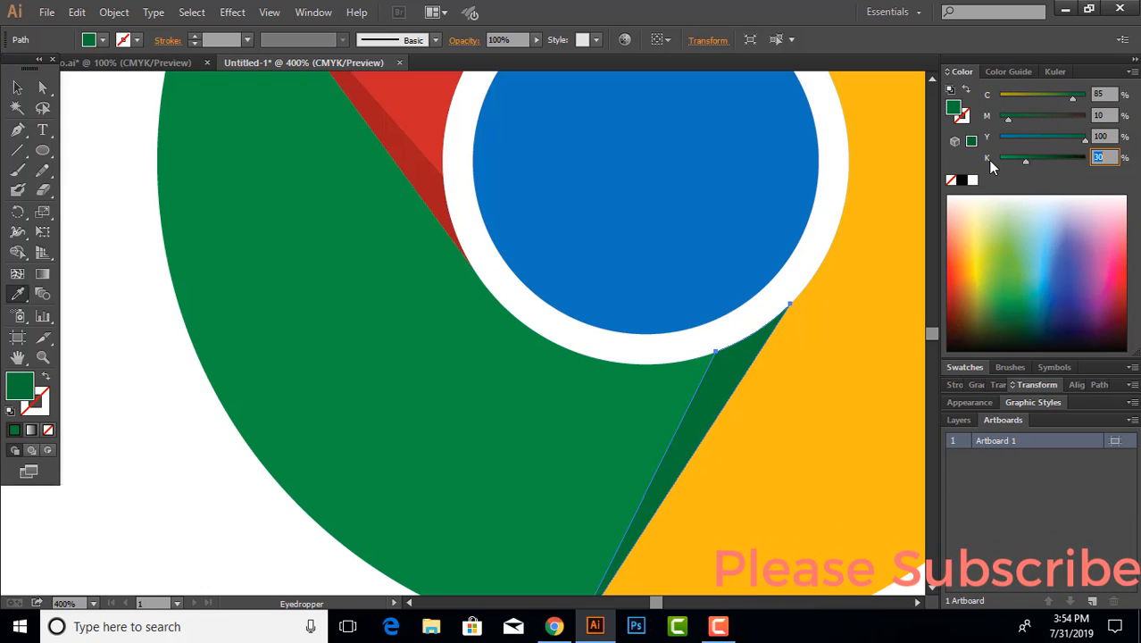
click(17, 86)
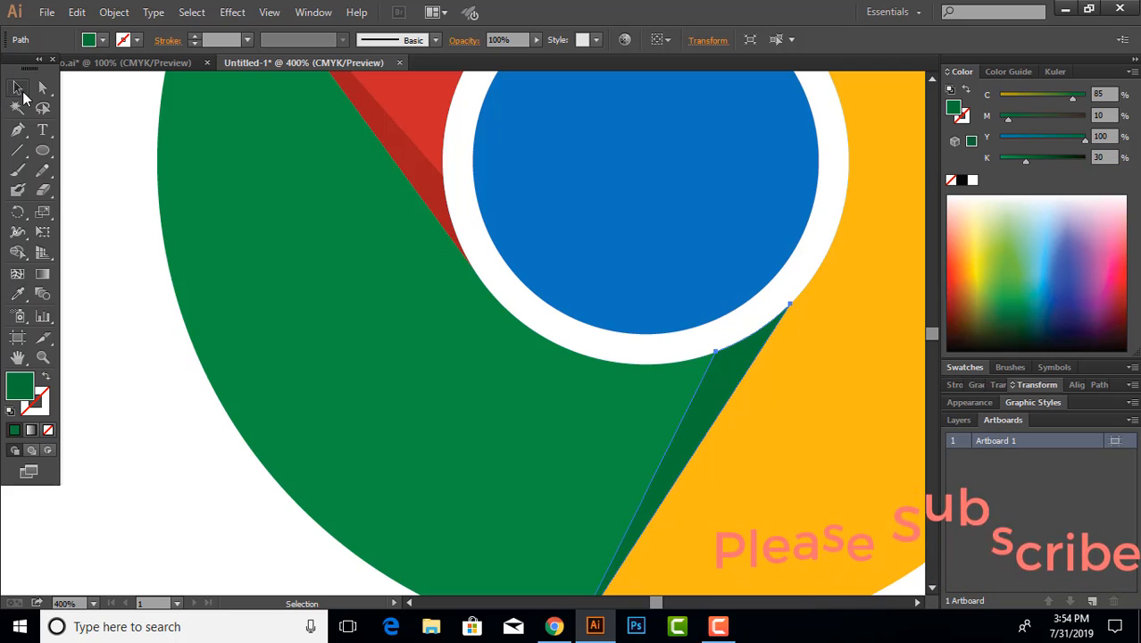
click(109, 416)
Sample the yellow segment's colour for the wedge between red and yellow, and set its black (K) value to 20%
scroll(257, 415, down, 3)
scroll(365, 329, right, 2)
scroll(373, 236, up, 3)
scroll(402, 384, up, 1)
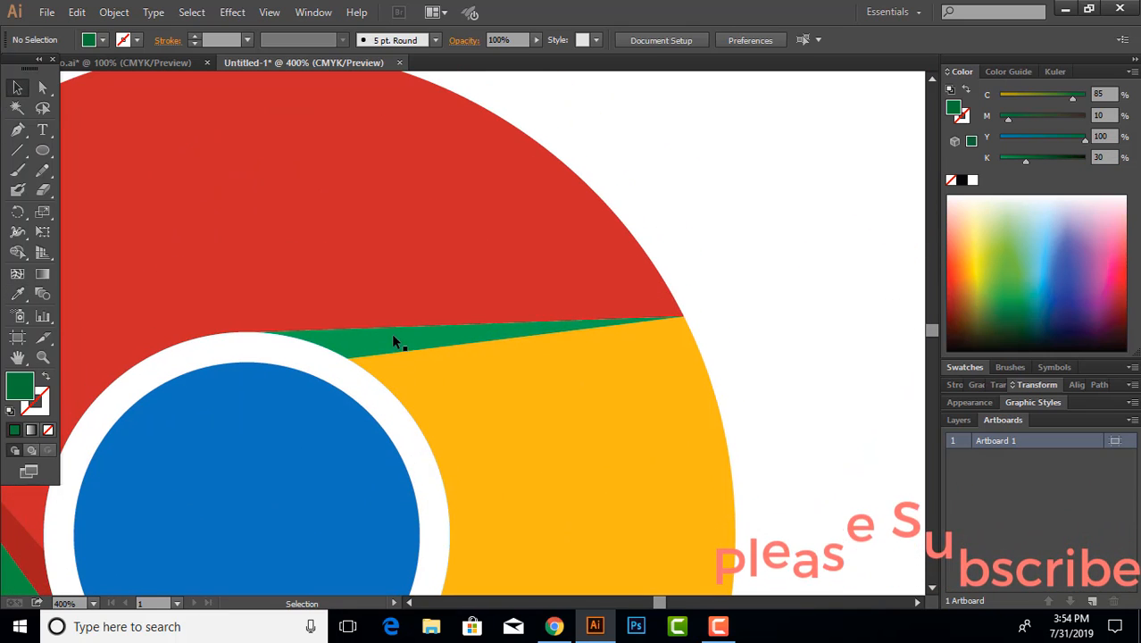
click(393, 342)
click(17, 294)
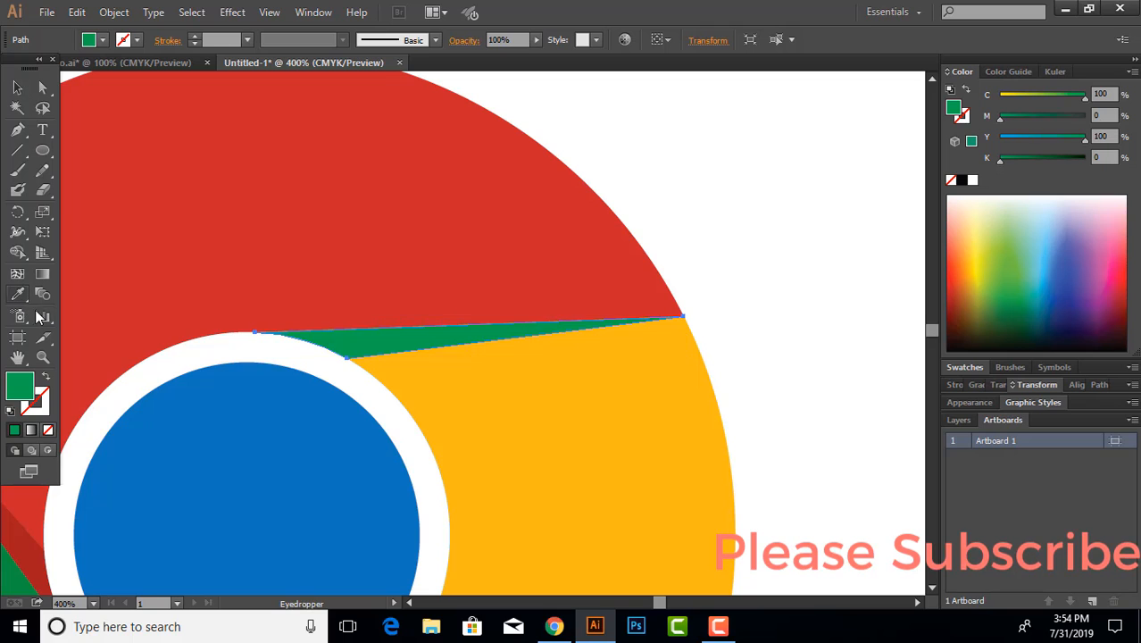
click(655, 508)
click(17, 86)
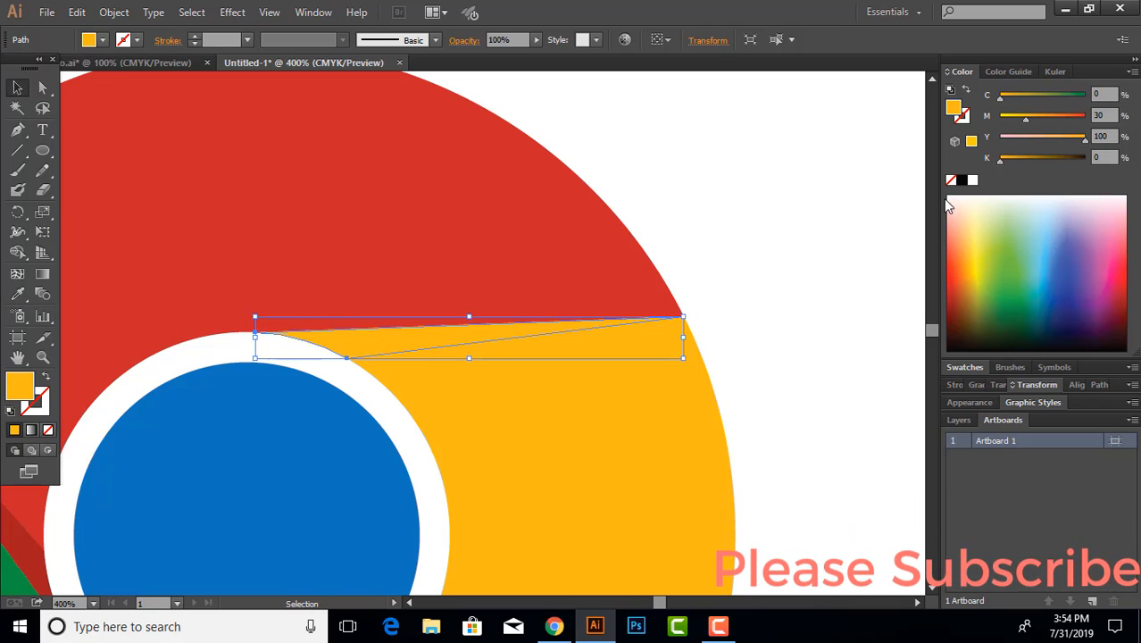
click(1018, 159)
click(682, 164)
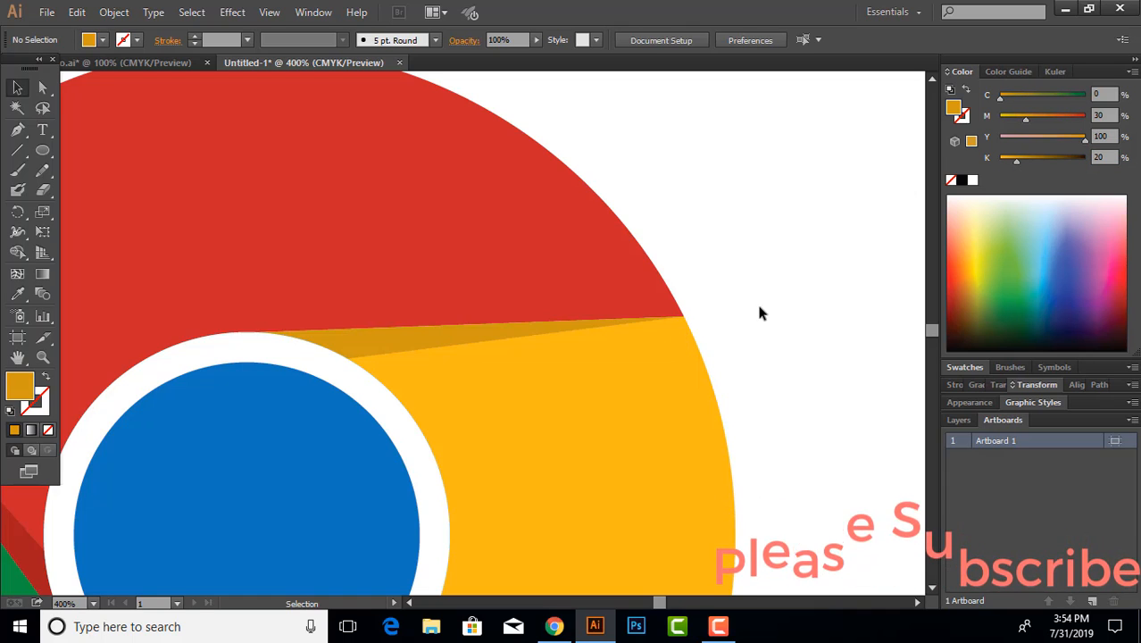
key(ctrl+0)
scroll(702, 253, down, 4)
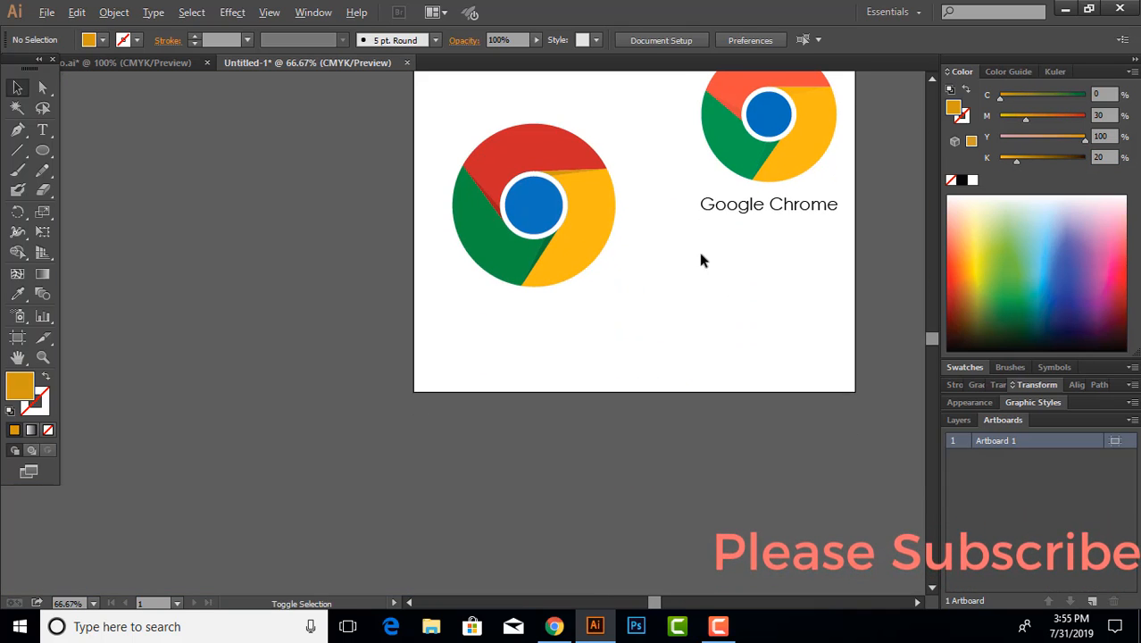
scroll(686, 282, right, 4)
scroll(604, 319, up, 3)
scroll(559, 292, up, 1)
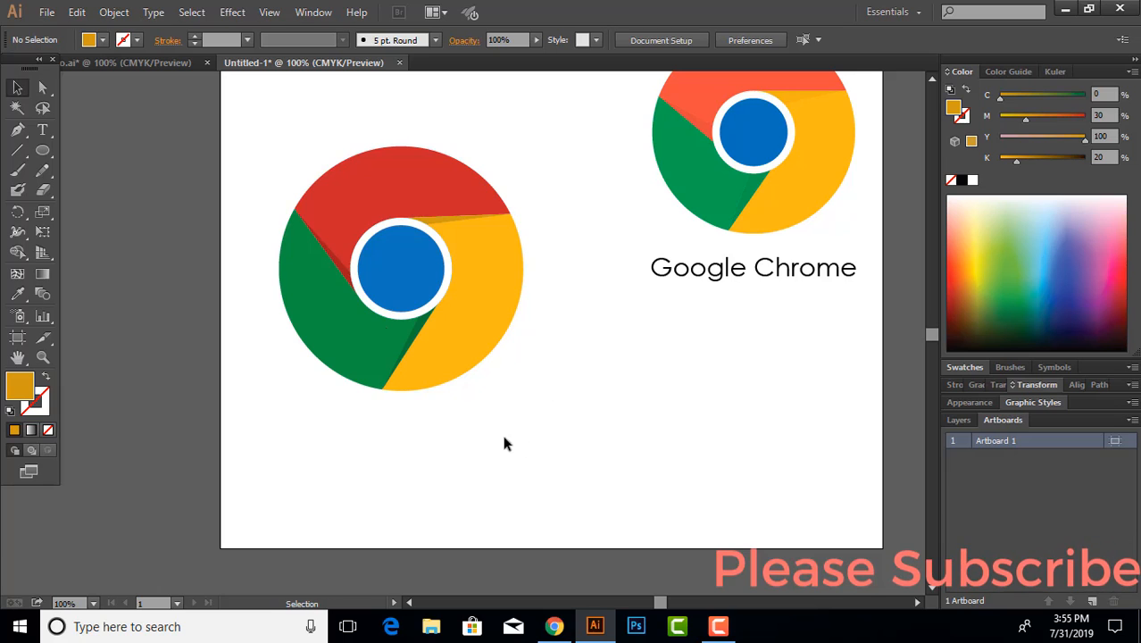
Move the whole redrawn Chrome logo slightly right and up on the artboard, then clear the selection
drag(493, 432, 385, 231)
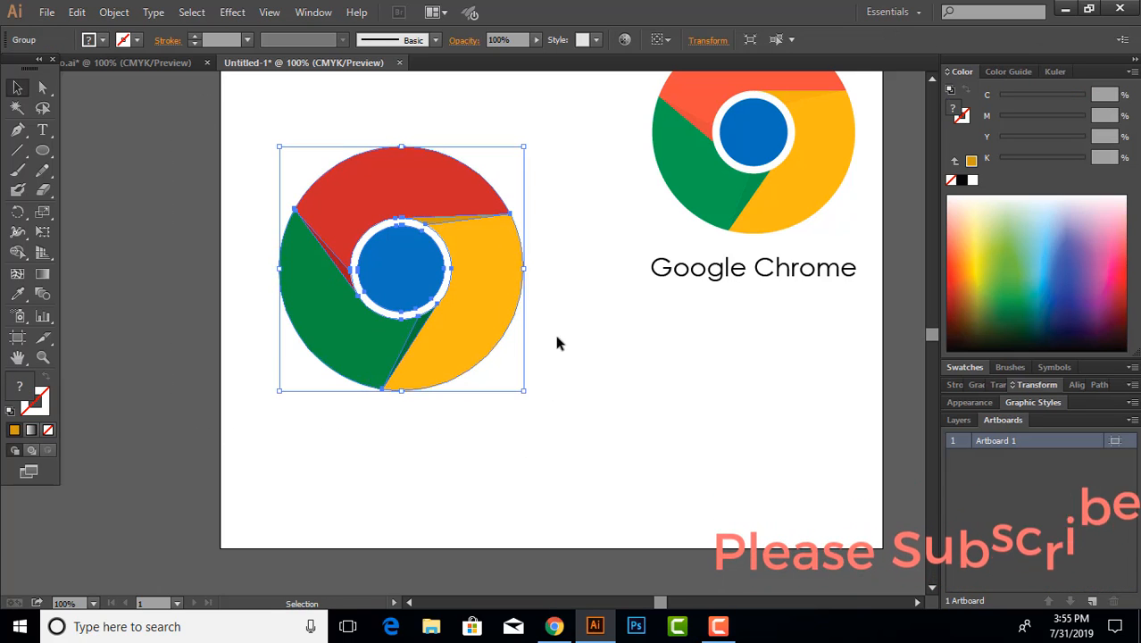
drag(469, 299, 493, 298)
click(648, 298)
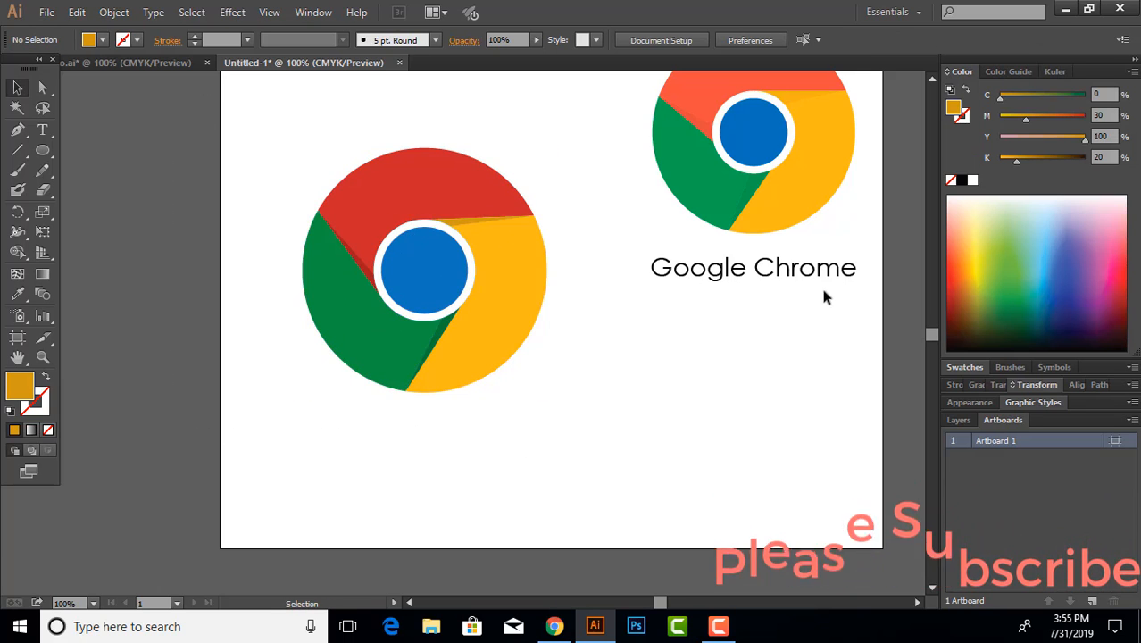
drag(777, 277, 778, 337)
key(ctrl+z)
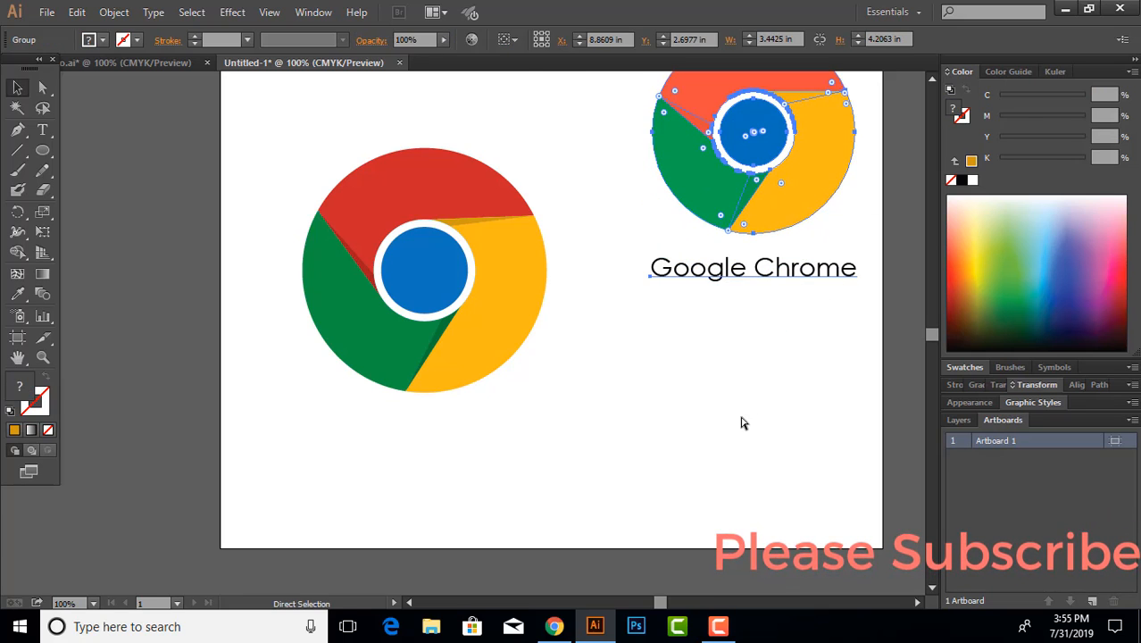
click(714, 423)
drag(421, 329, 421, 291)
click(456, 453)
Add the text "Google Chome" below the redrawn logo in 12 pt Century Gothic Regular
click(42, 130)
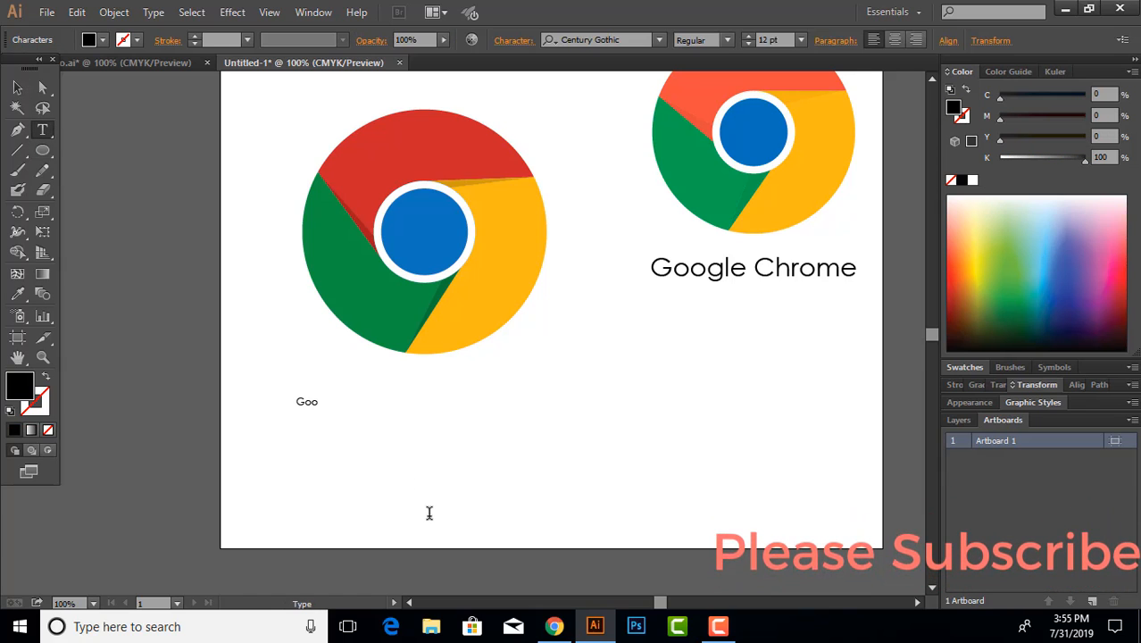
text(gle)
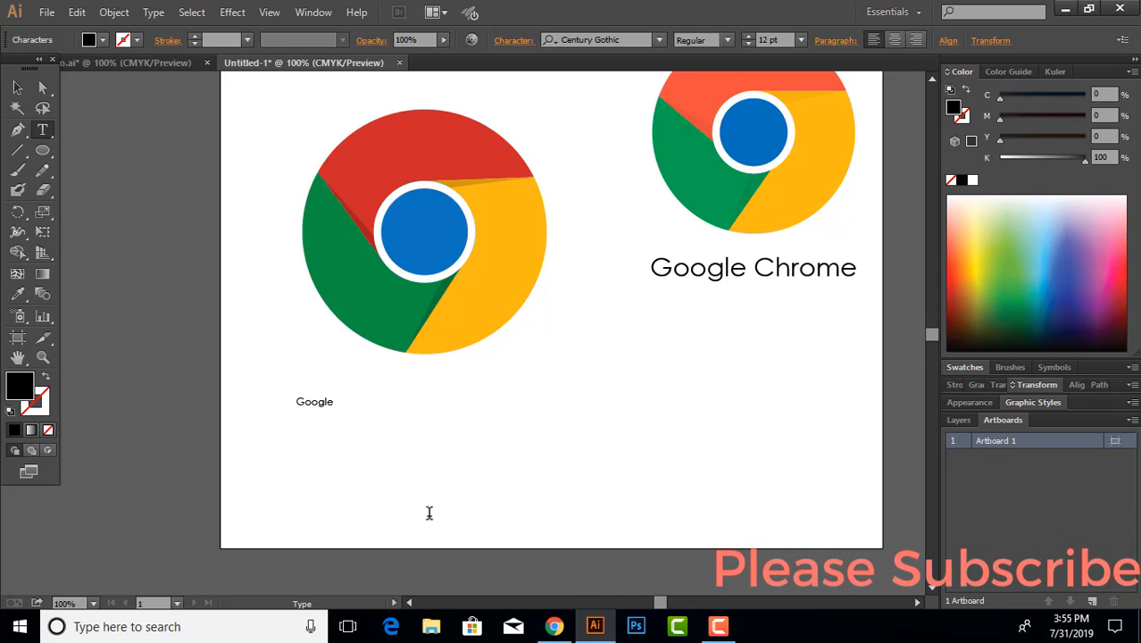
text( Chome)
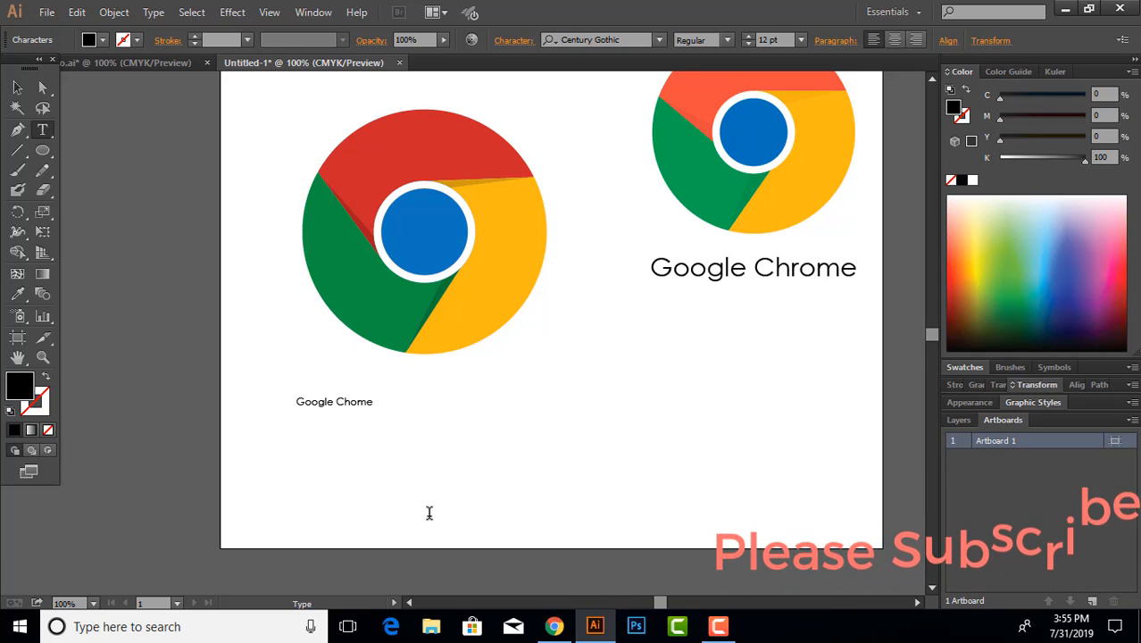
click(20, 89)
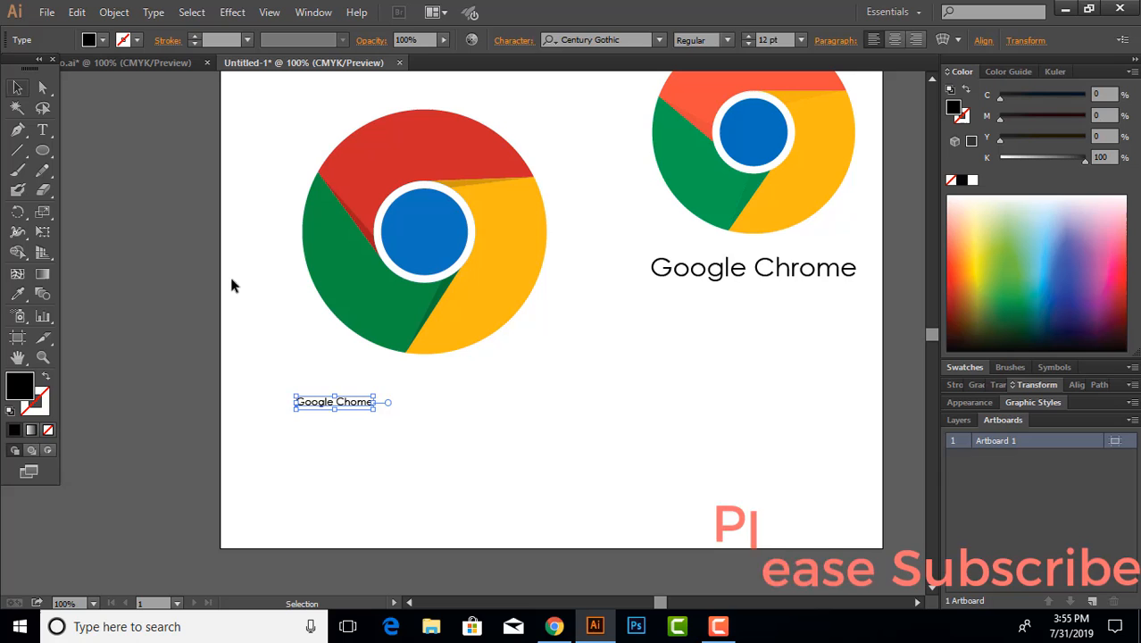
Enlarge the caption proportionally to about 66.92 pt and move it right and slightly down beneath the redrawn logo
click(429, 427)
click(370, 407)
drag(373, 410, 541, 445)
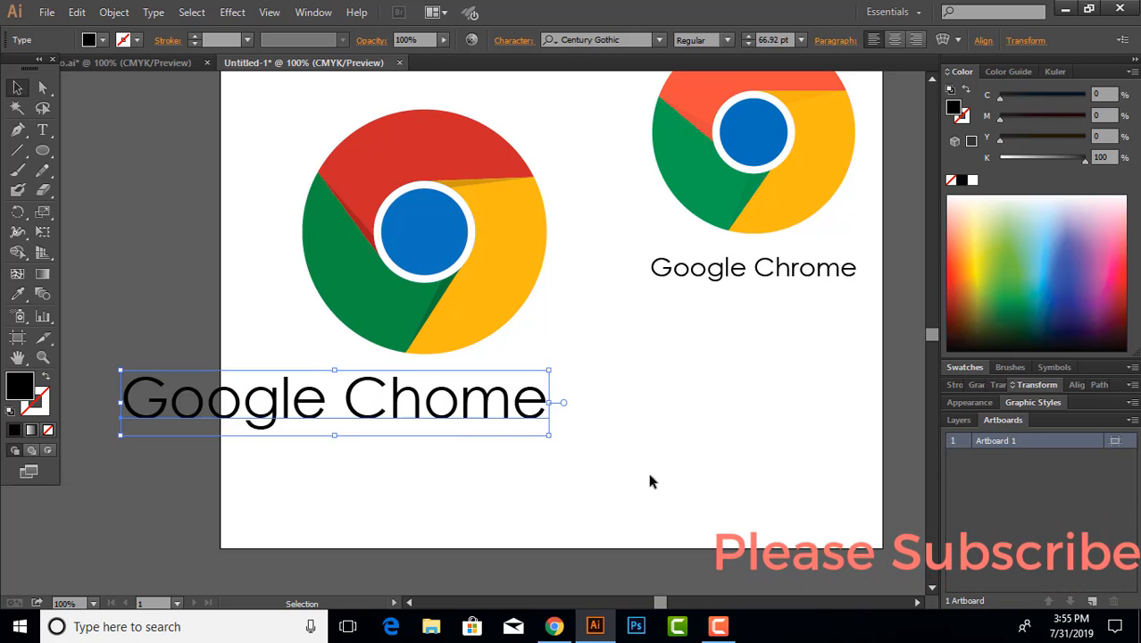
click(648, 471)
drag(464, 405, 556, 423)
click(527, 449)
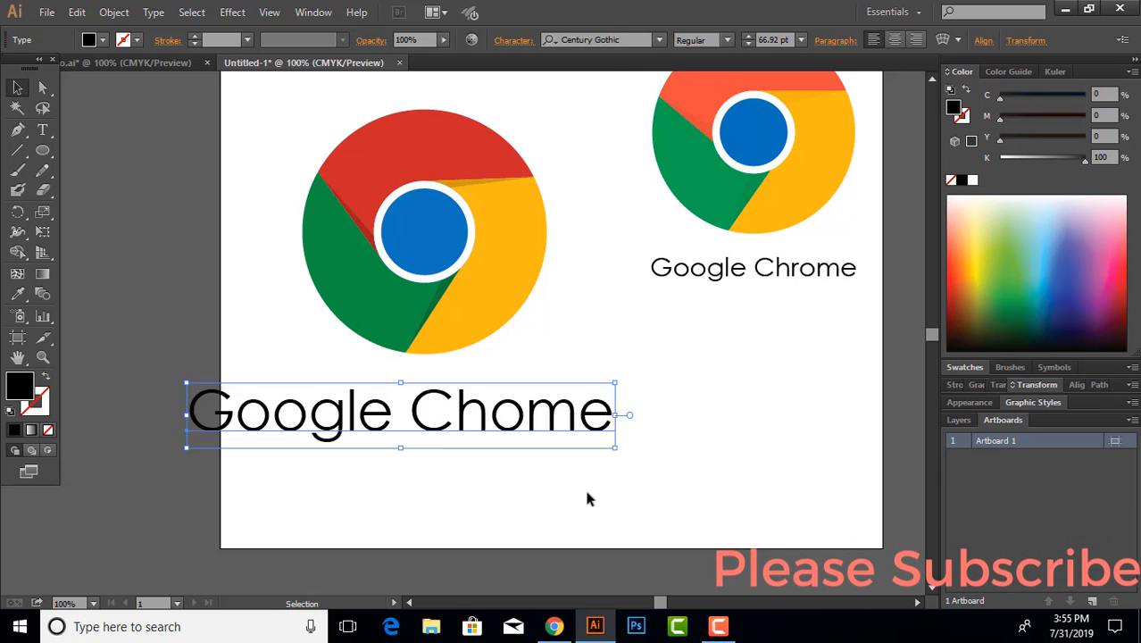
Scale the caption down proportionally to about 44.62 pt and shift it right and slightly up under the logo
click(586, 491)
click(602, 428)
mouse_move(612, 449)
mouse_down()
mouse_move(604, 430)
mouse_move(620, 438)
mouse_up()
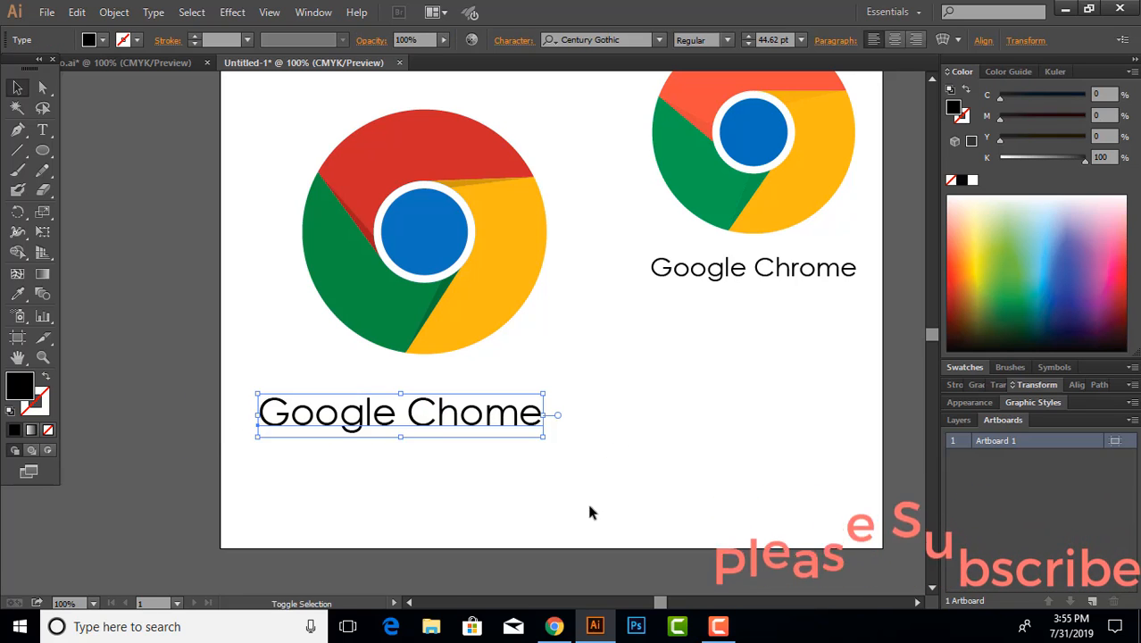
click(588, 502)
drag(493, 423, 525, 417)
Centre the caption horizontally with the redrawn logo, and move it up closer to the logo's lower edge
drag(503, 476, 312, 120)
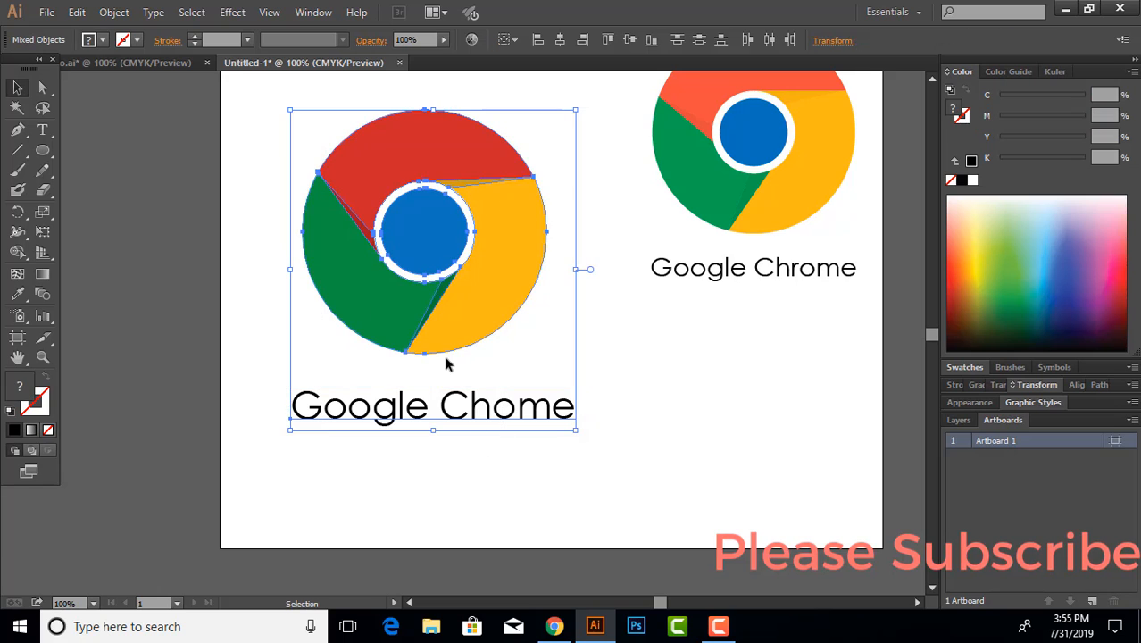
click(560, 41)
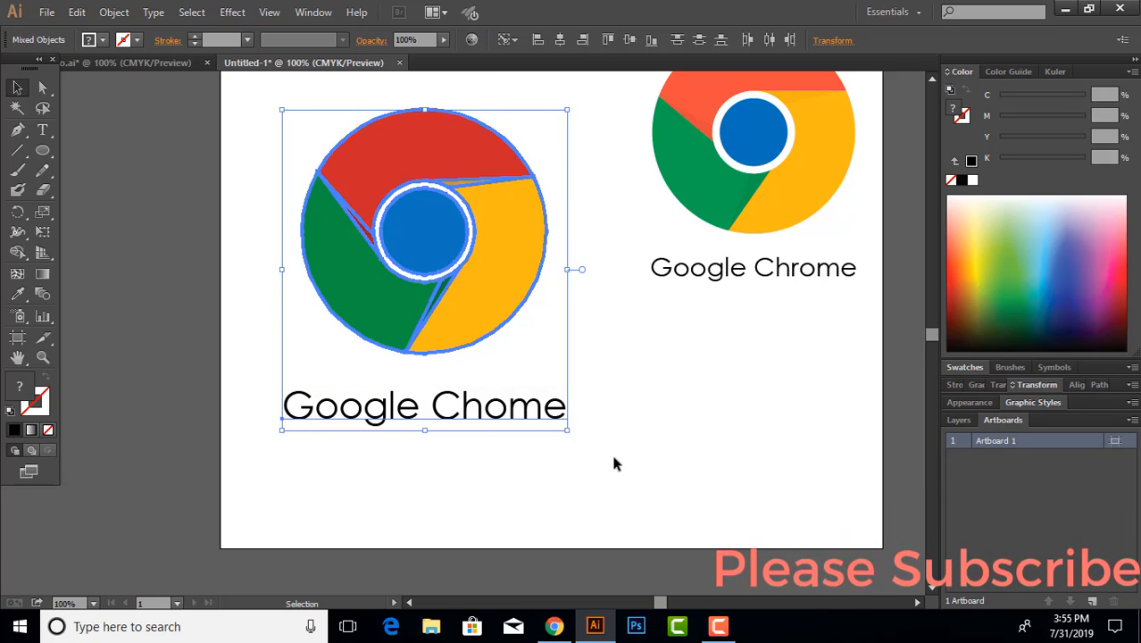
click(615, 459)
click(517, 411)
drag(536, 480, 272, 150)
scroll(548, 212, up, 2)
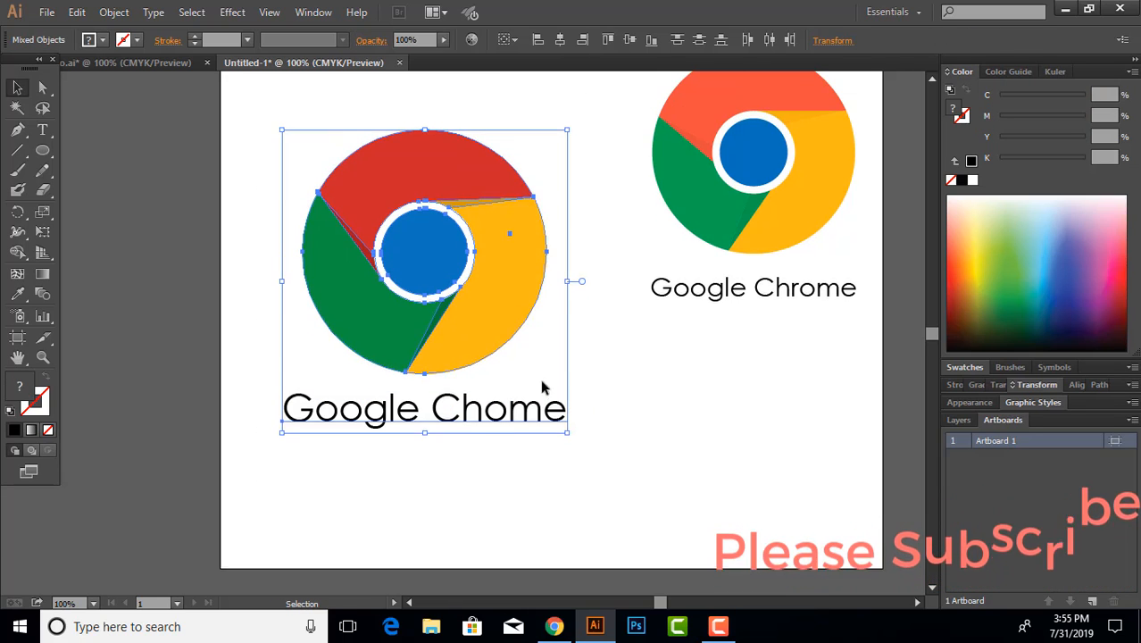
click(581, 484)
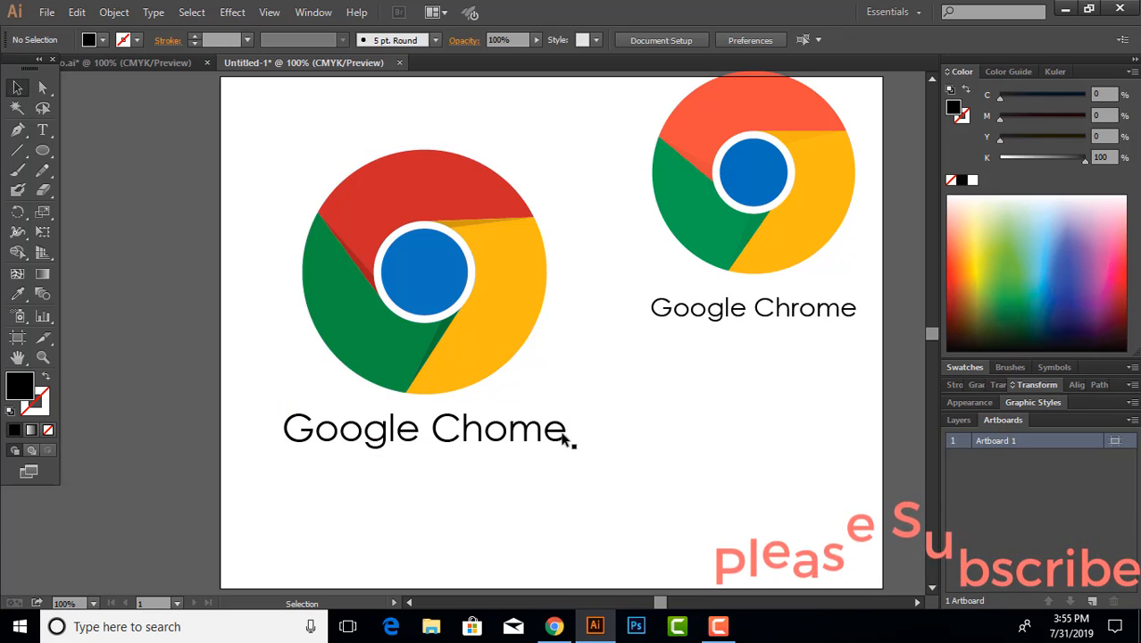
Set the caption's font size to 40 pt and select it together with the redrawn logo
click(564, 437)
click(772, 40)
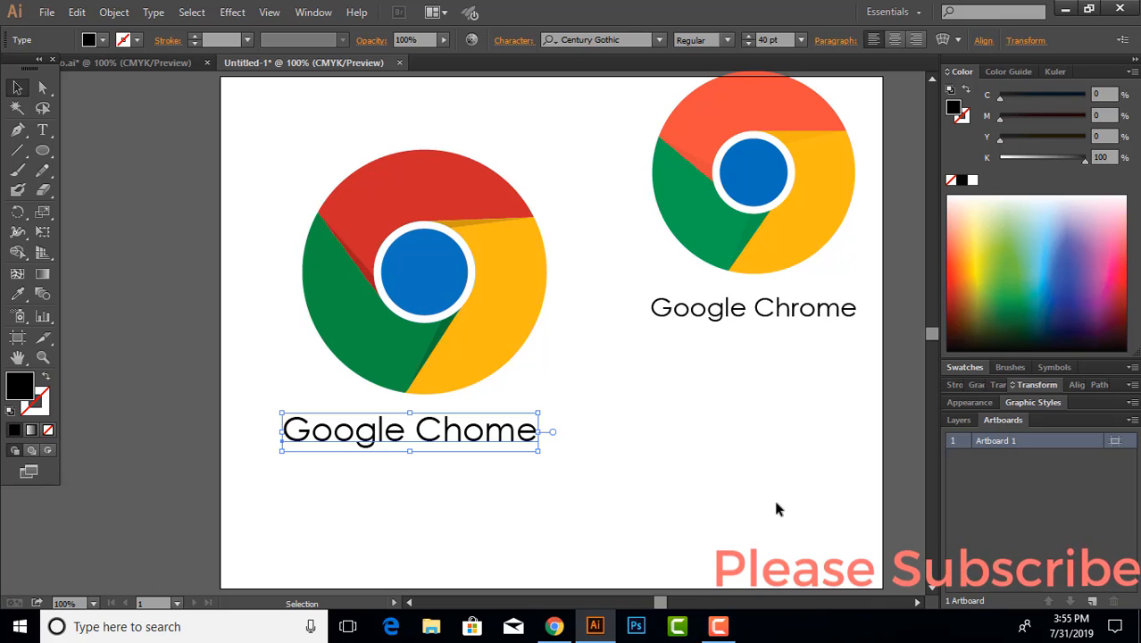
drag(503, 464, 221, 184)
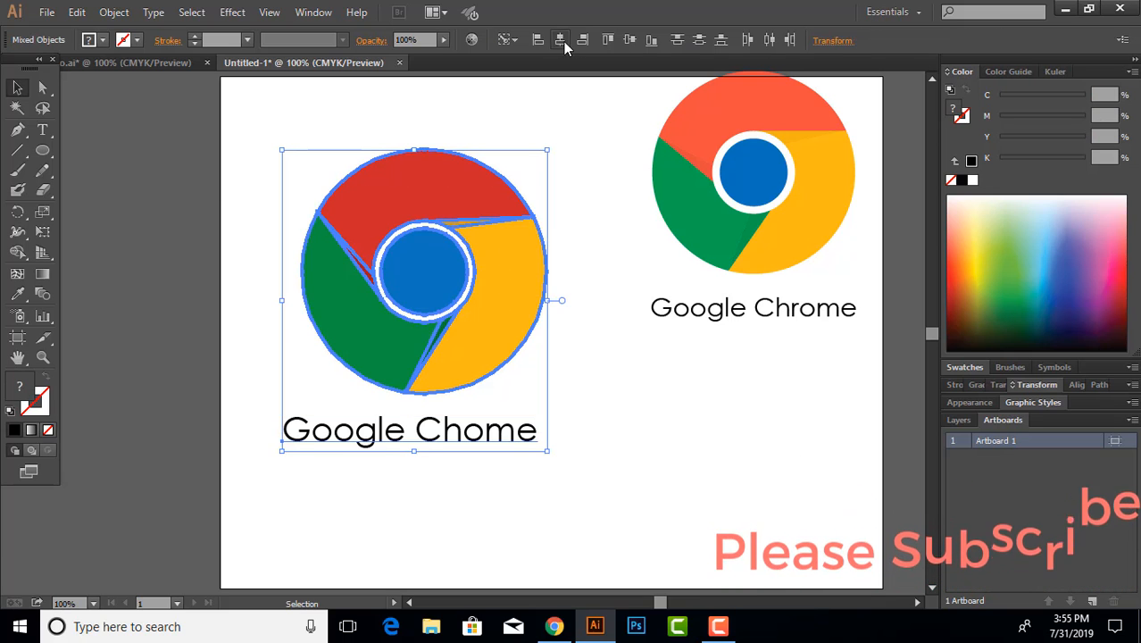